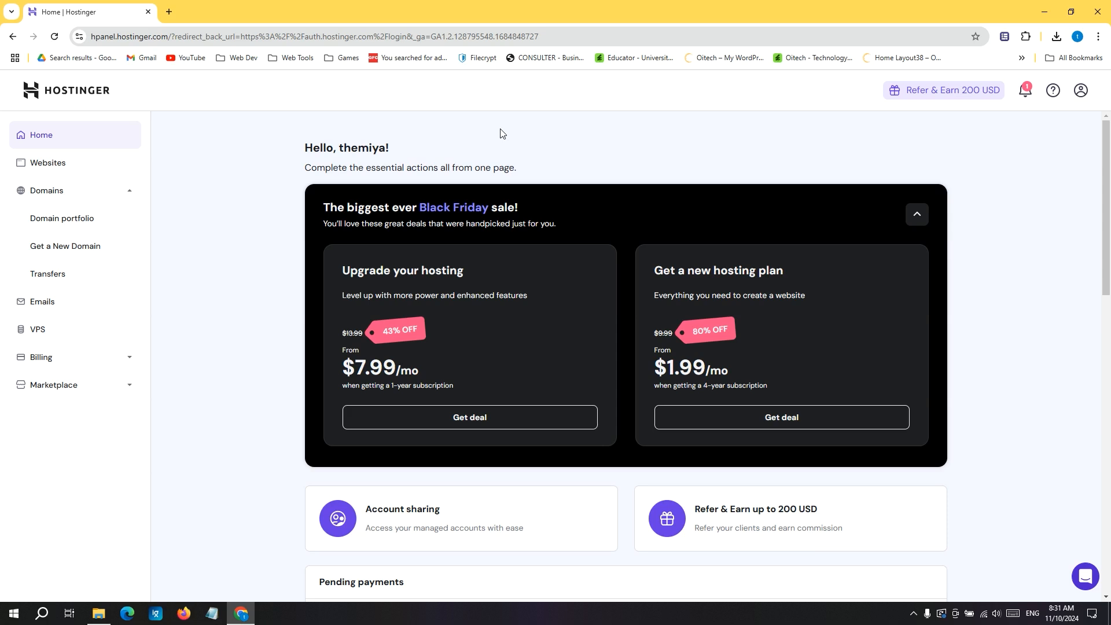
Open the website dashboard for themidev.com from the account's list of websites.
{"action": "left_click", "coordinate": [84, 197]}
{"action": "left_click", "coordinate": [84, 193]}
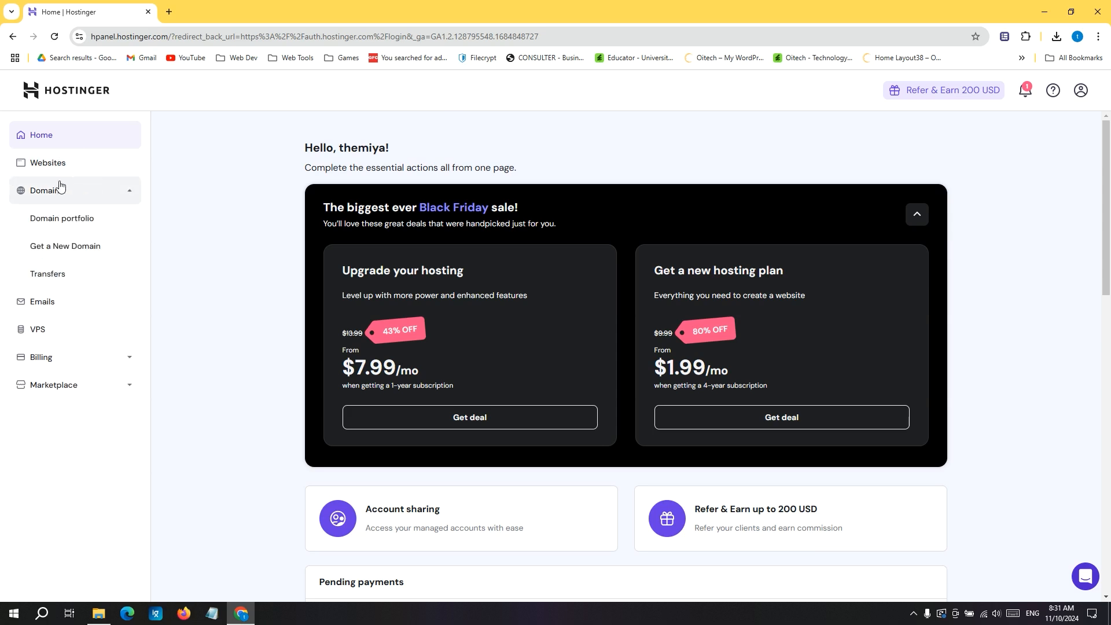
{"action": "left_click", "coordinate": [54, 168]}
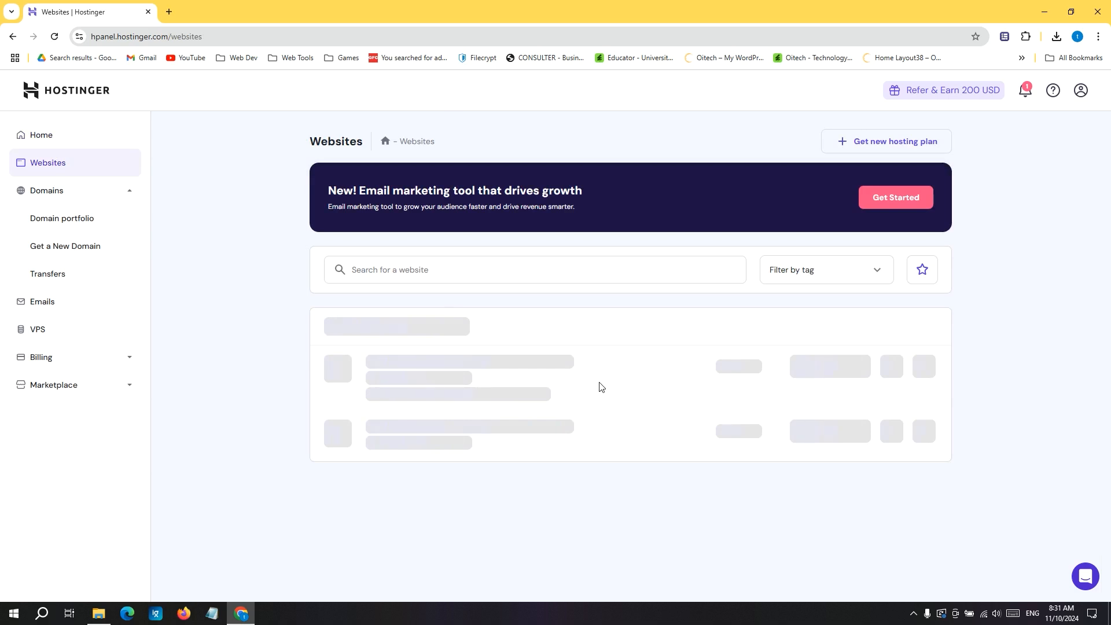
{"action": "scroll", "coordinate": [578, 379], "scroll_direction": "down", "scroll_amount": 2}
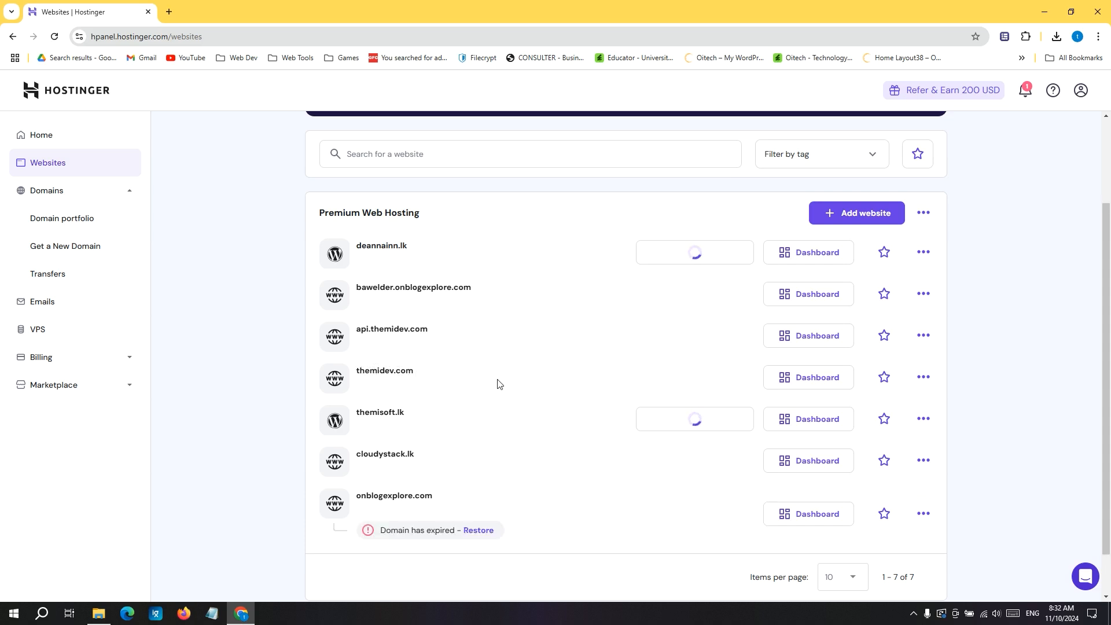
{"action": "left_click", "coordinate": [344, 382]}
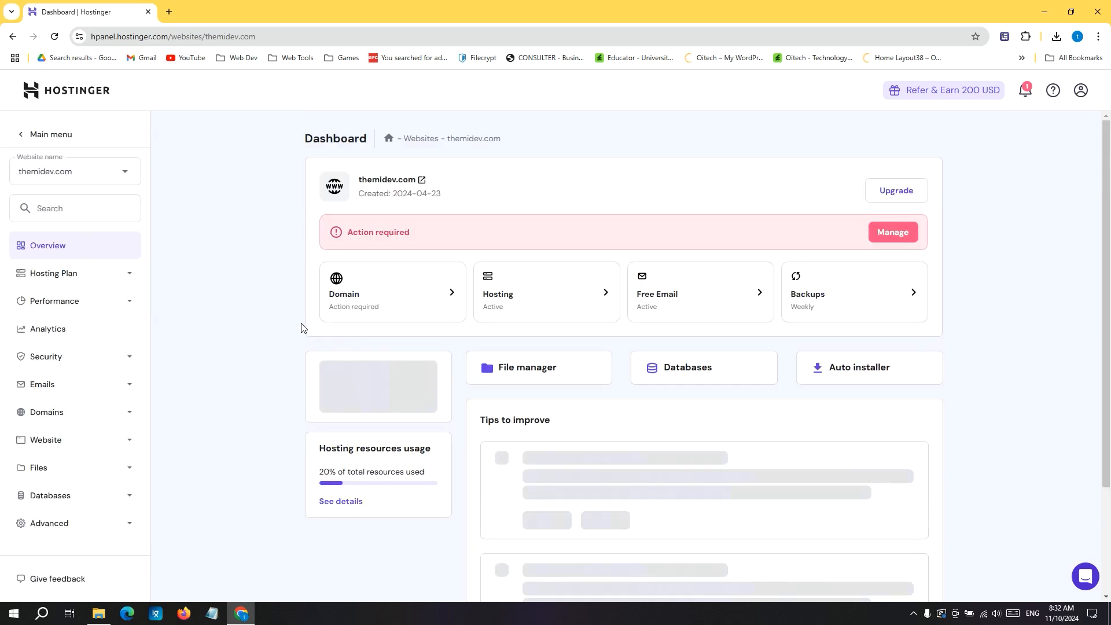
Find the site's DNS settings by searching for "dns" and open the DNS Zone Editor.
{"action": "scroll", "coordinate": [292, 322], "scroll_direction": "down", "scroll_amount": 1}
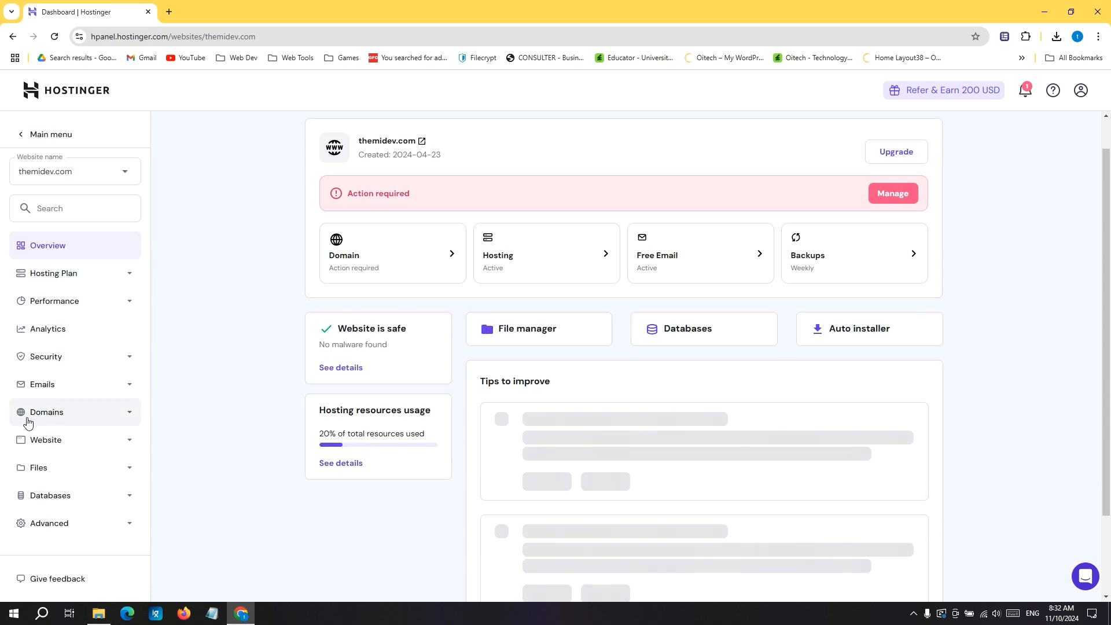
{"action": "left_click", "coordinate": [62, 417]}
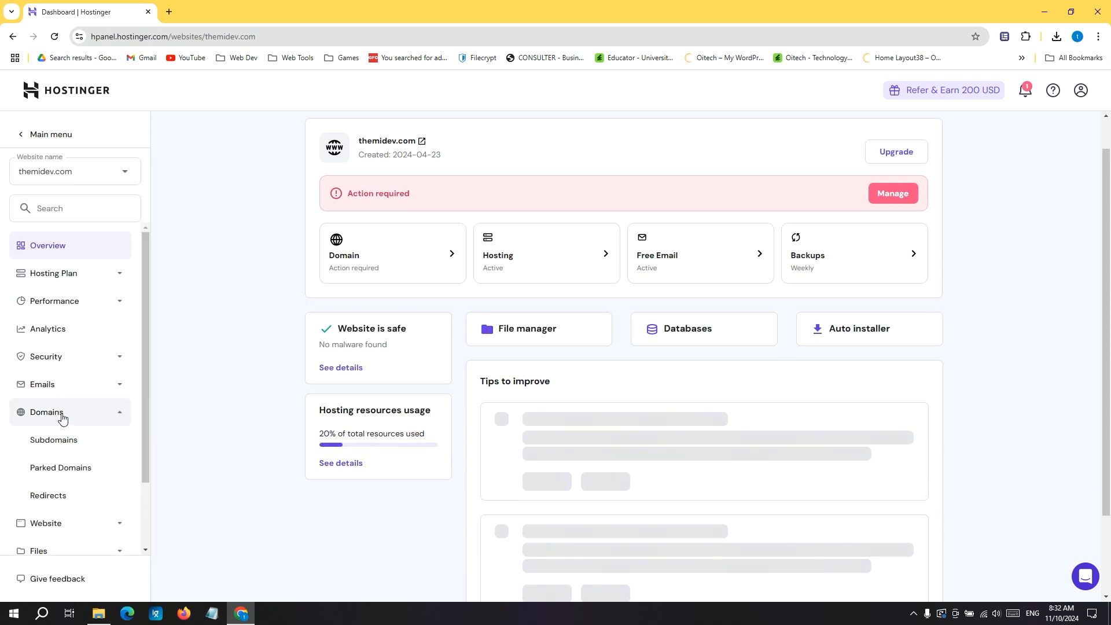
{"action": "scroll", "coordinate": [63, 418], "scroll_direction": "down", "scroll_amount": 1}
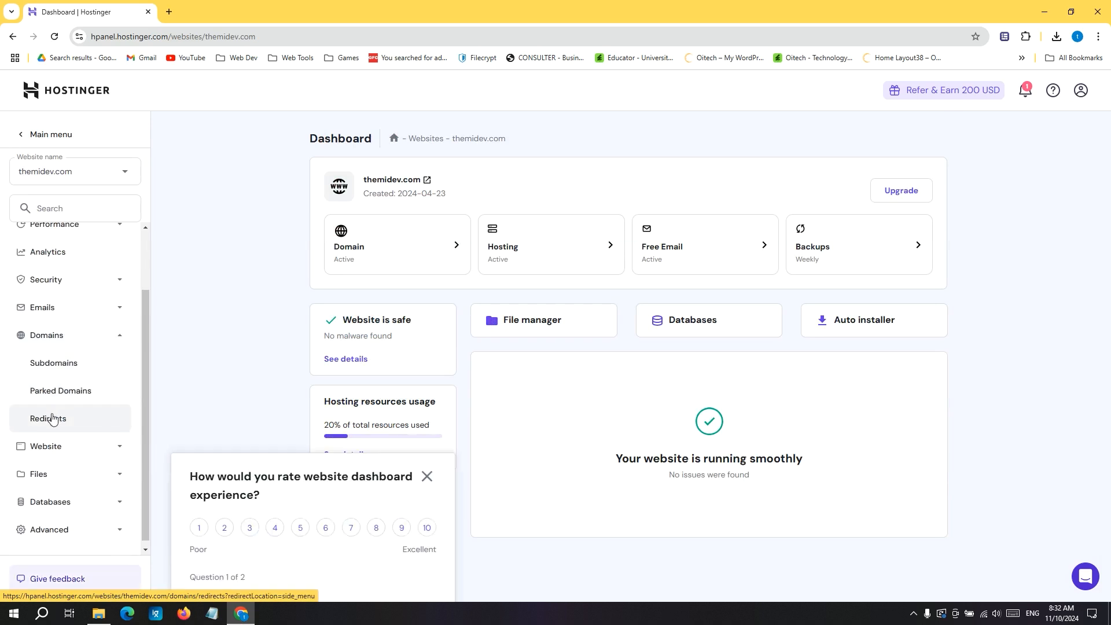
{"action": "scroll", "coordinate": [53, 417], "scroll_direction": "up", "scroll_amount": 1}
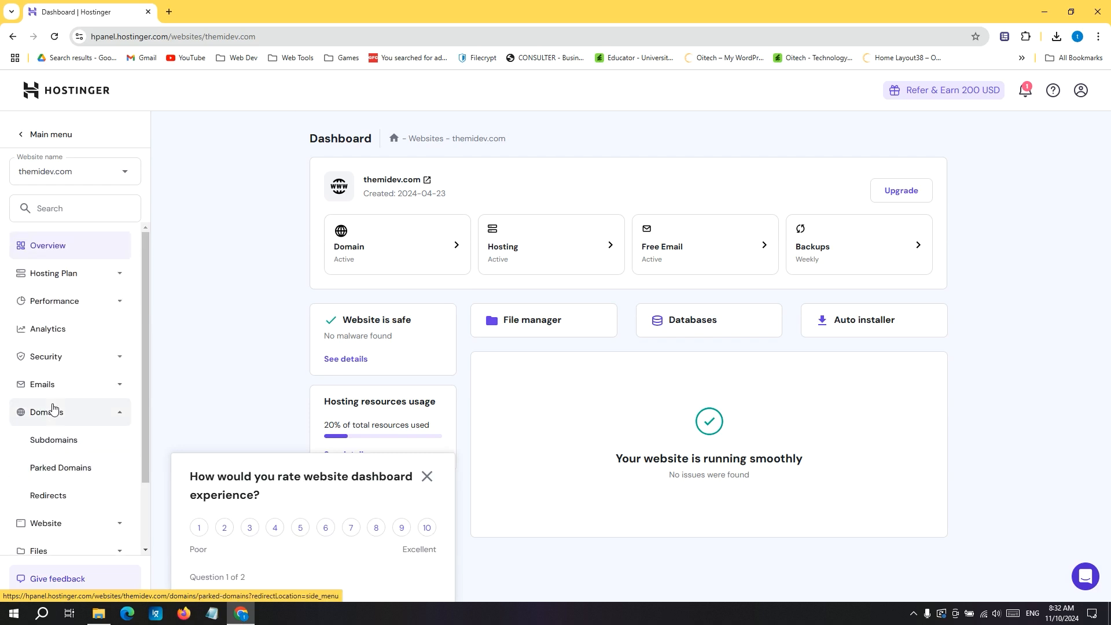
{"action": "left_click", "coordinate": [50, 215]}
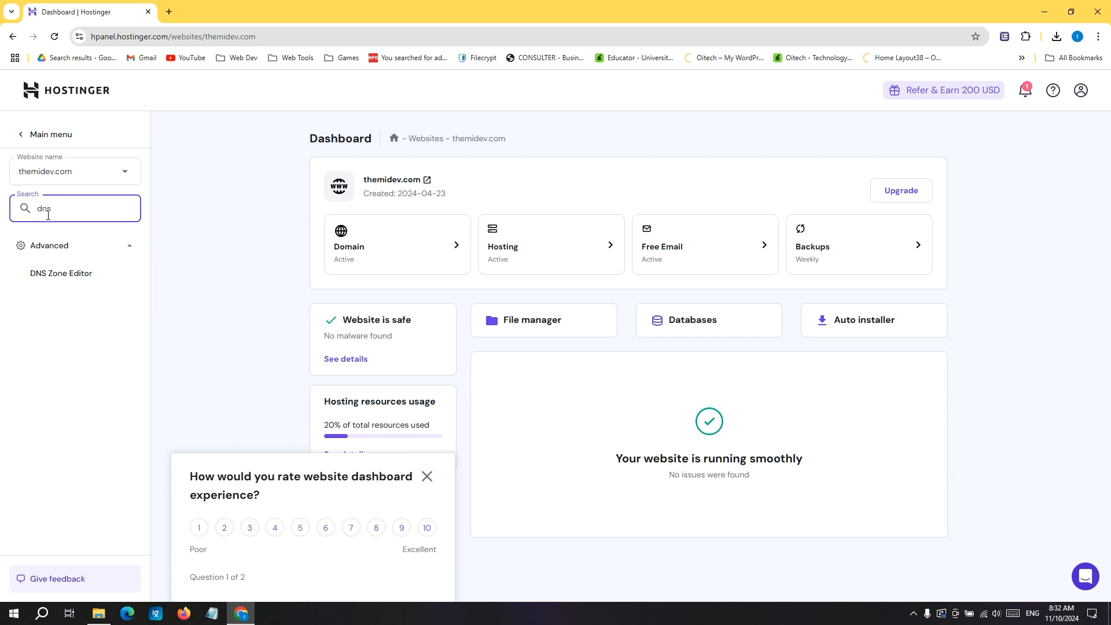
{"action": "left_click", "coordinate": [65, 282]}
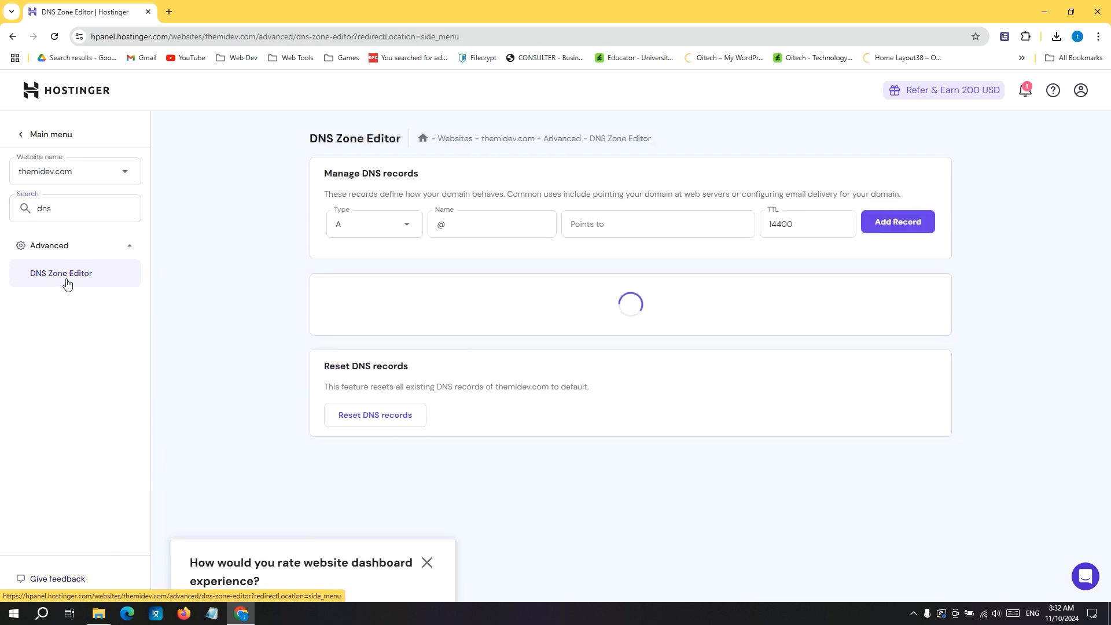
Load the root A record's IP address, 65.2.172.24, in a new browser tab to check its site, and close that tab.
{"action": "scroll", "coordinate": [733, 450], "scroll_direction": "down", "scroll_amount": 1}
{"action": "scroll", "coordinate": [730, 449], "scroll_direction": "down", "scroll_amount": 13}
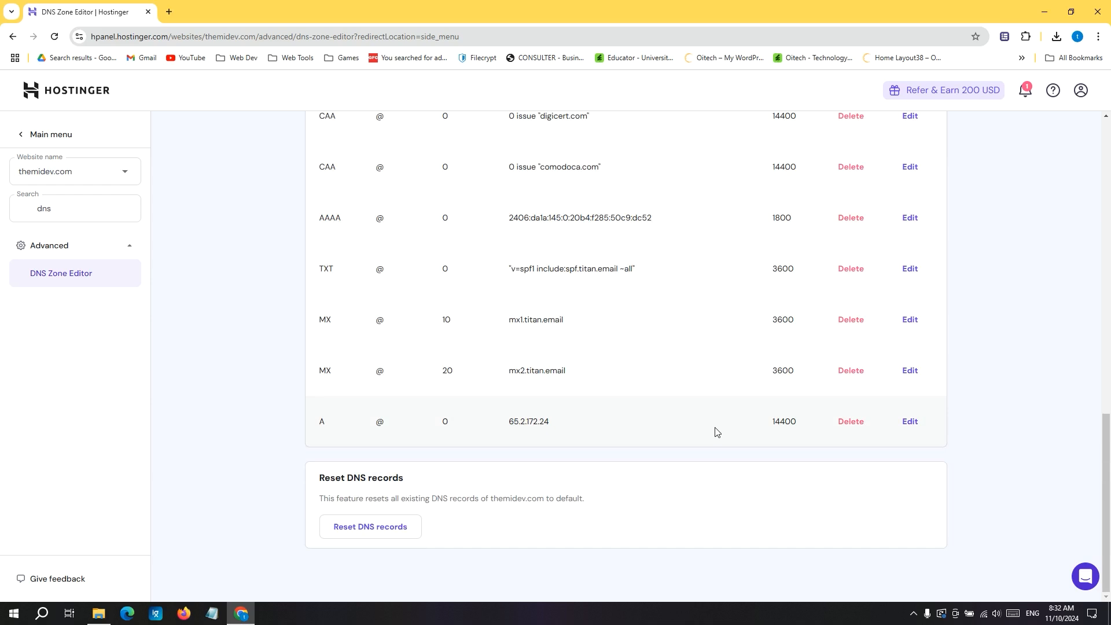
{"action": "left_click_drag", "start_coordinate": [547, 424], "coordinate": [513, 421]}
{"action": "key", "text": "ctrl+c"}
{"action": "left_click", "coordinate": [168, 11]}
{"action": "key", "text": "ctrl+v"}
{"action": "key", "text": "Return"}
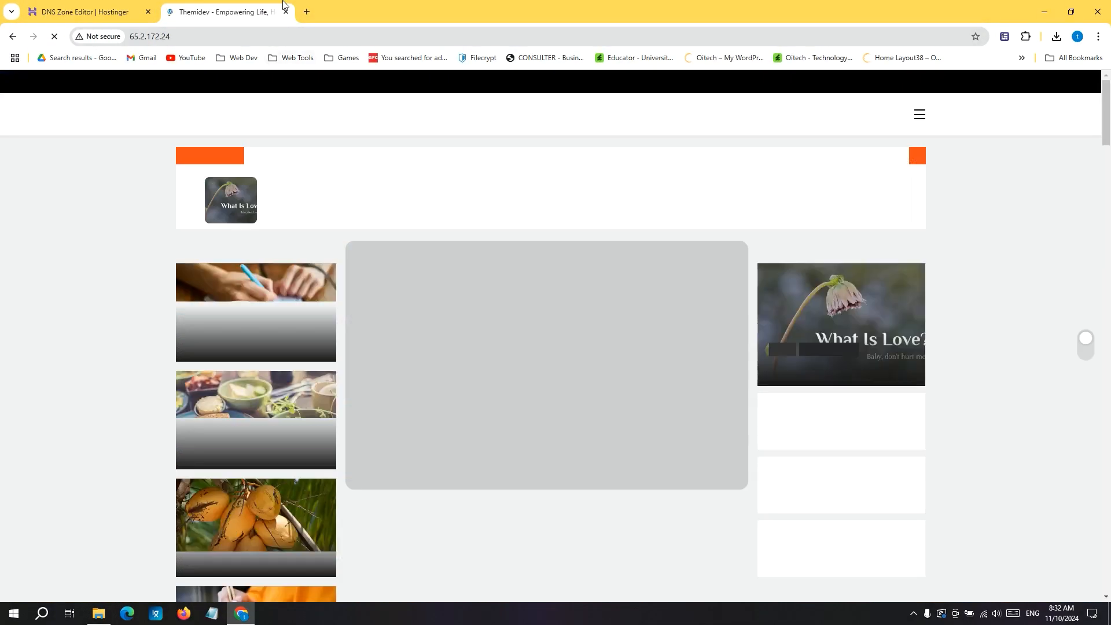
{"action": "left_click", "coordinate": [286, 12]}
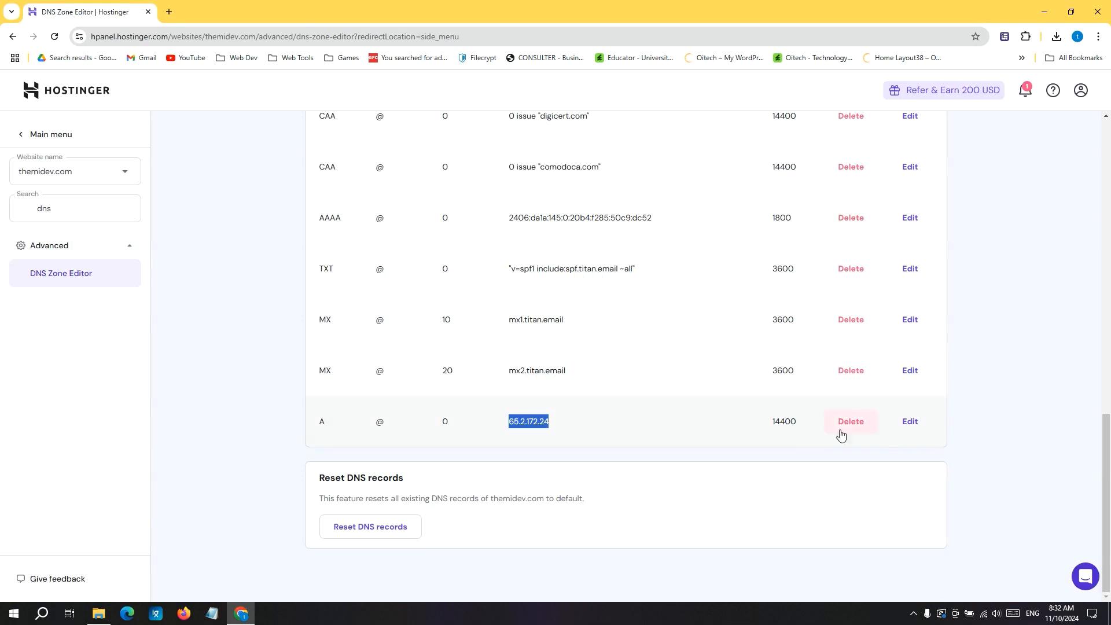
{"action": "left_click", "coordinate": [536, 425]}
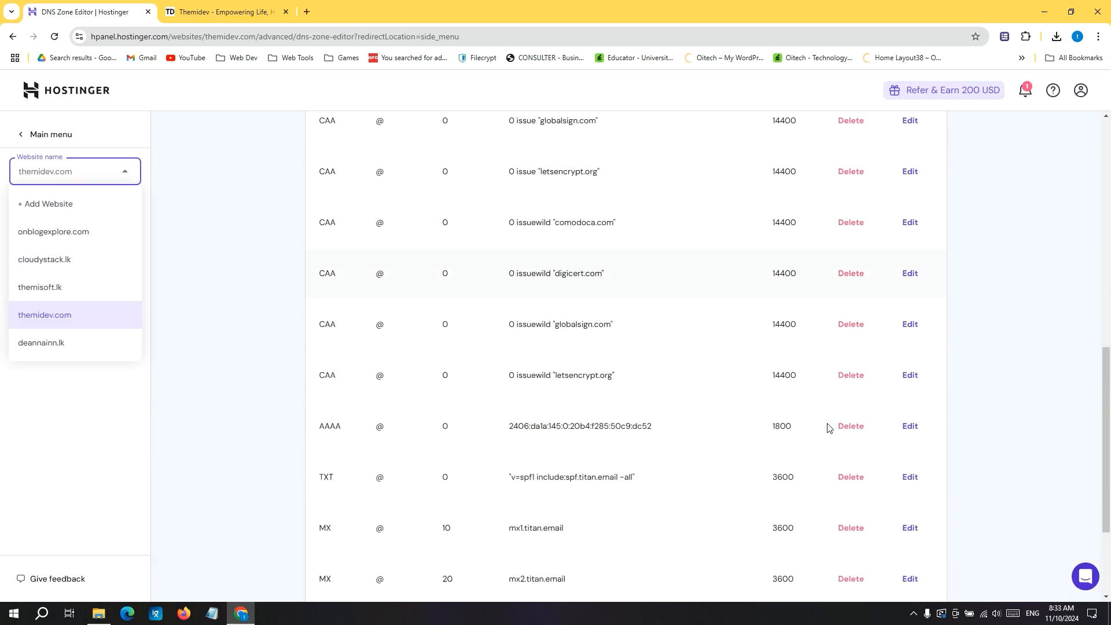
Reset all DNS records of themidev.com to their default values and confirm the reset.
{"action": "scroll", "coordinate": [828, 427], "scroll_direction": "down", "scroll_amount": 3}
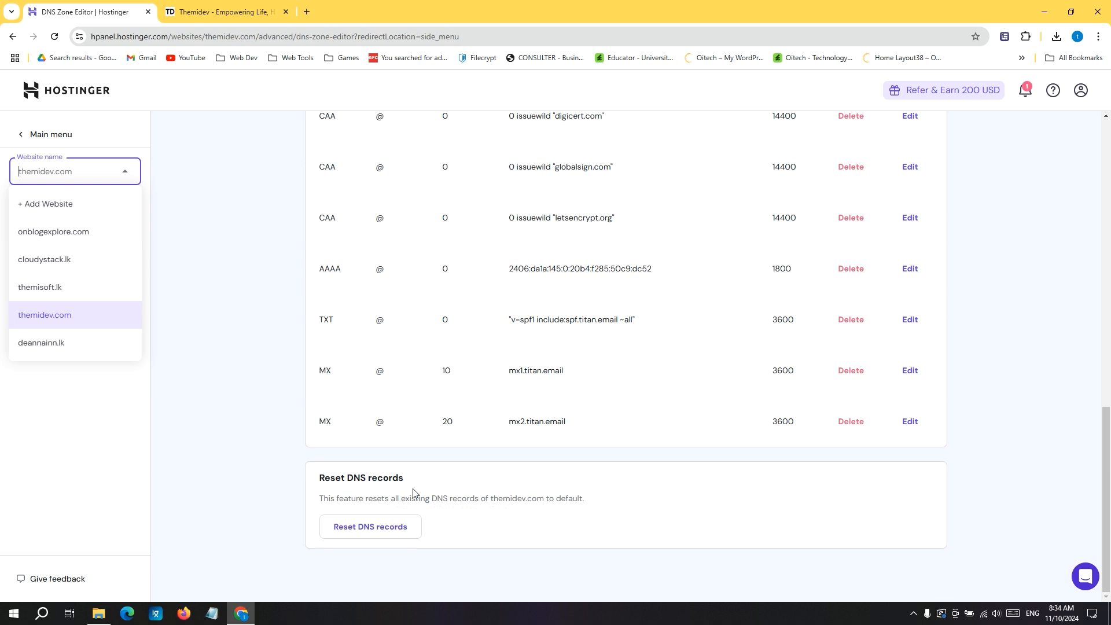
{"action": "left_click", "coordinate": [364, 531]}
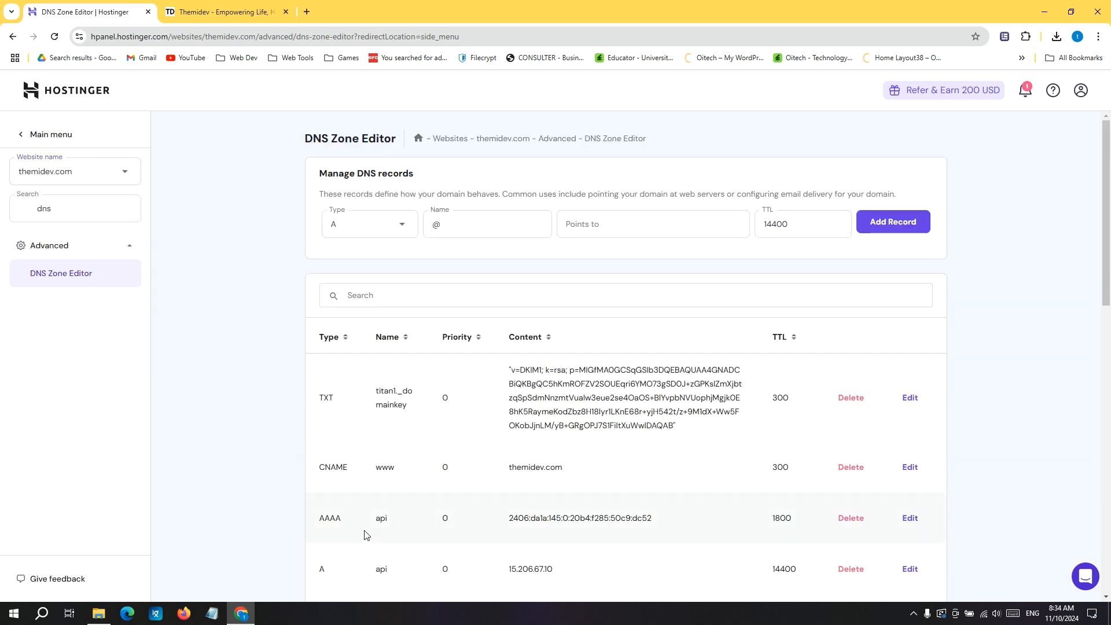
{"action": "scroll", "coordinate": [364, 530], "scroll_direction": "down", "scroll_amount": 10}
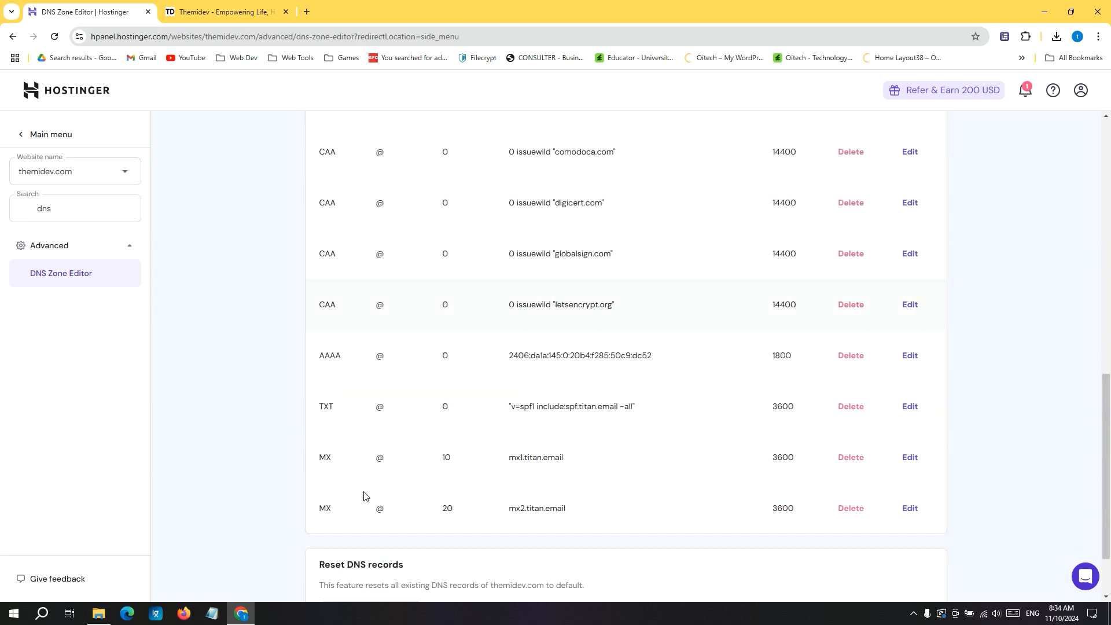
{"action": "left_click", "coordinate": [376, 527]}
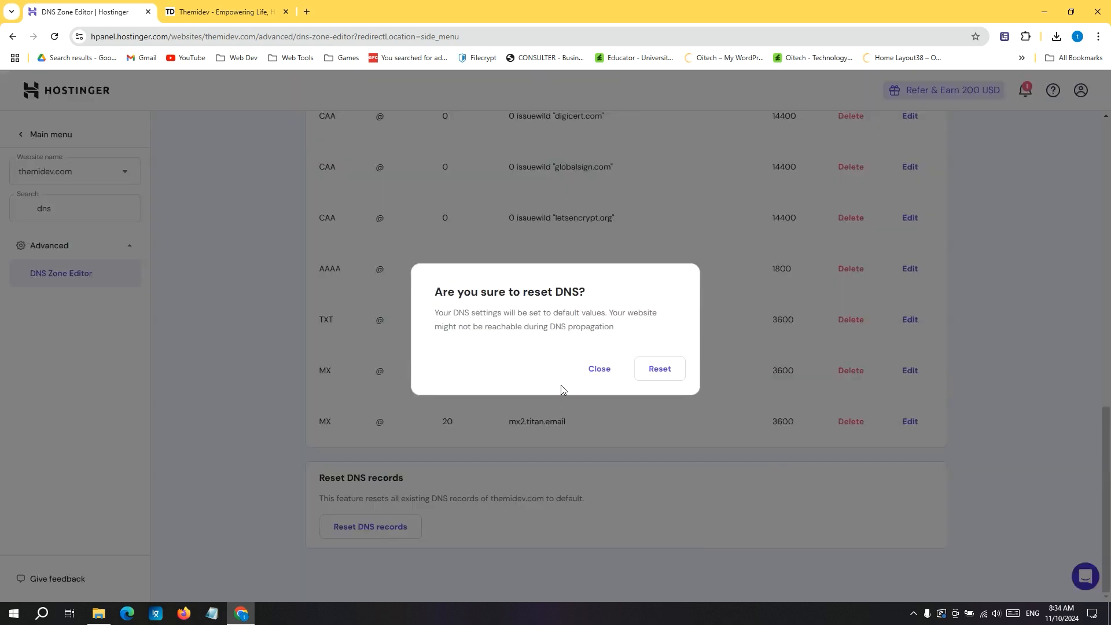
{"action": "left_click", "coordinate": [653, 370]}
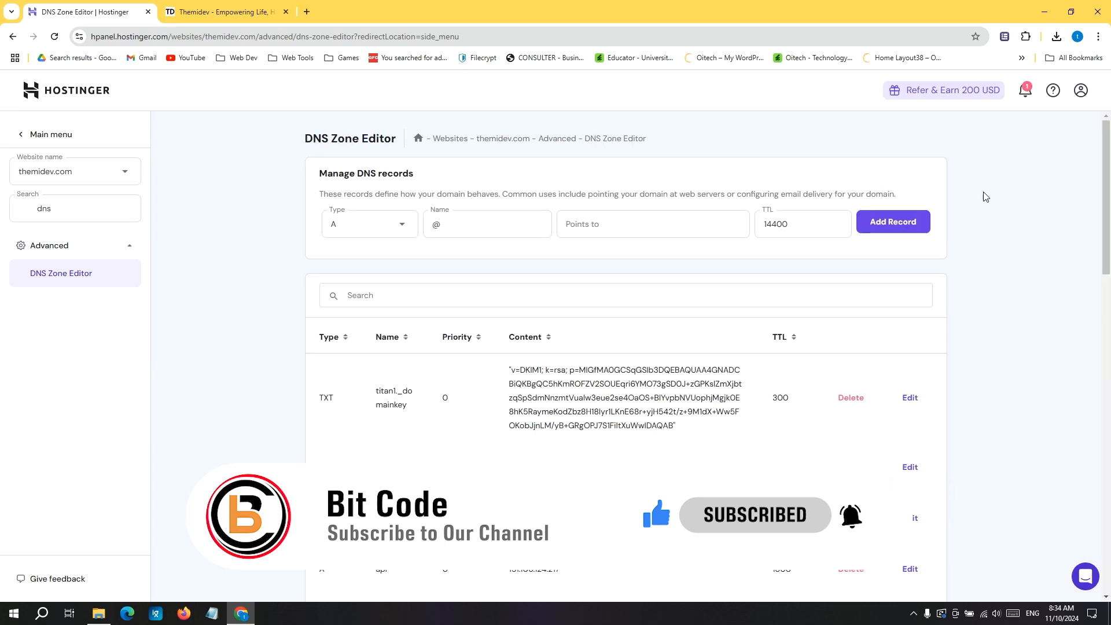
Review the reset DNS records of themidev.com and compare them with the open live site.
{"action": "scroll", "coordinate": [955, 276], "scroll_direction": "down", "scroll_amount": 15}
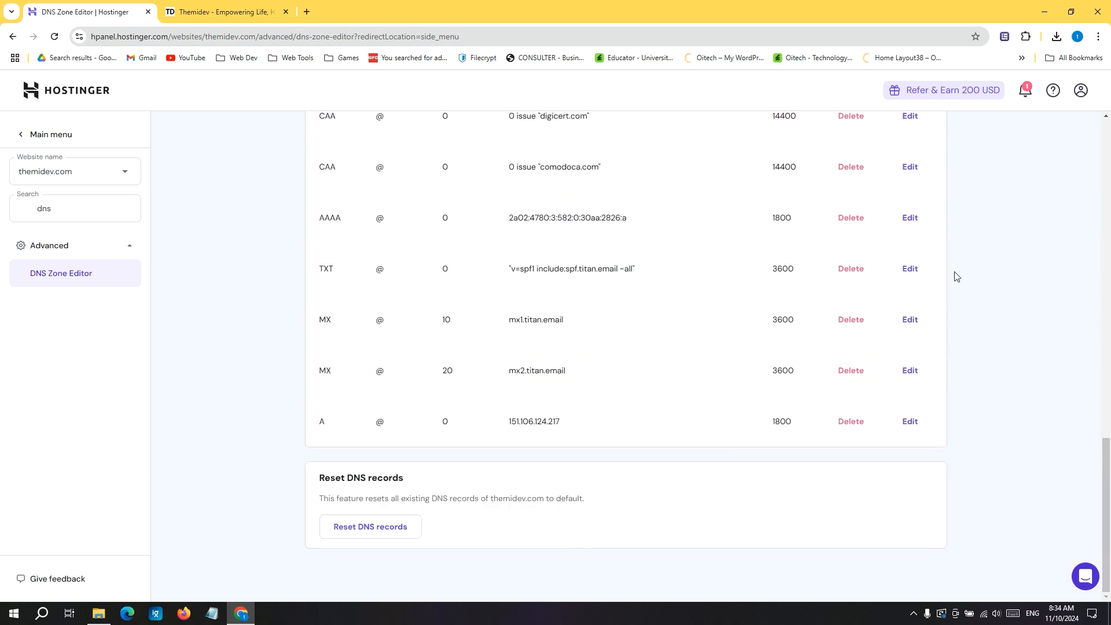
{"action": "left_click", "coordinate": [237, 9]}
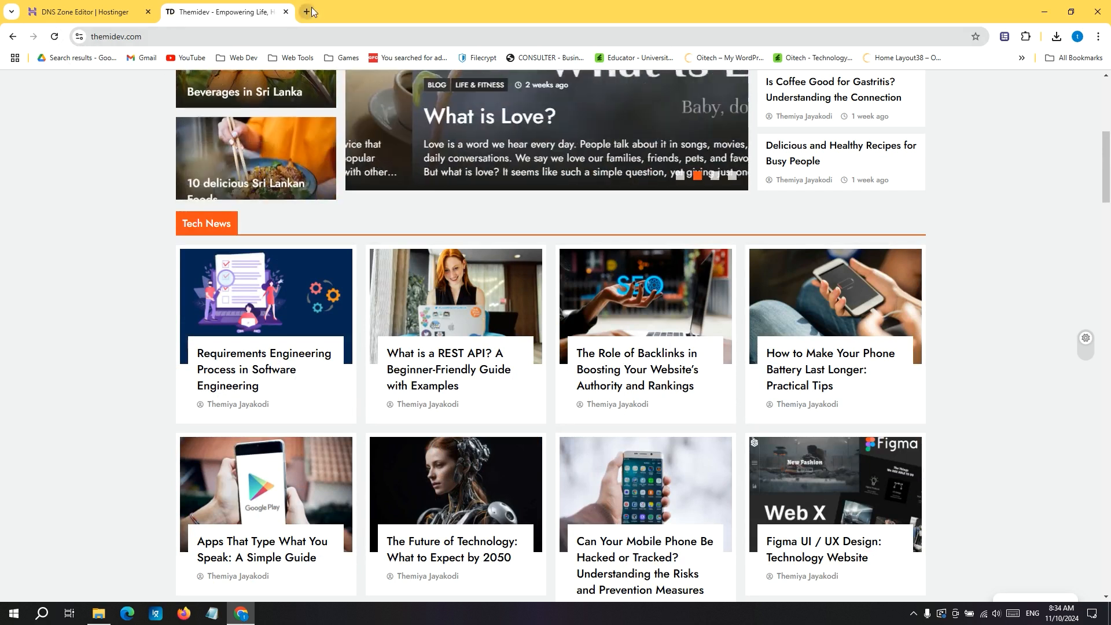
{"action": "left_click", "coordinate": [103, 8]}
{"action": "scroll", "coordinate": [511, 322], "scroll_direction": "up", "scroll_amount": 10}
{"action": "scroll", "coordinate": [510, 322], "scroll_direction": "up", "scroll_amount": 8}
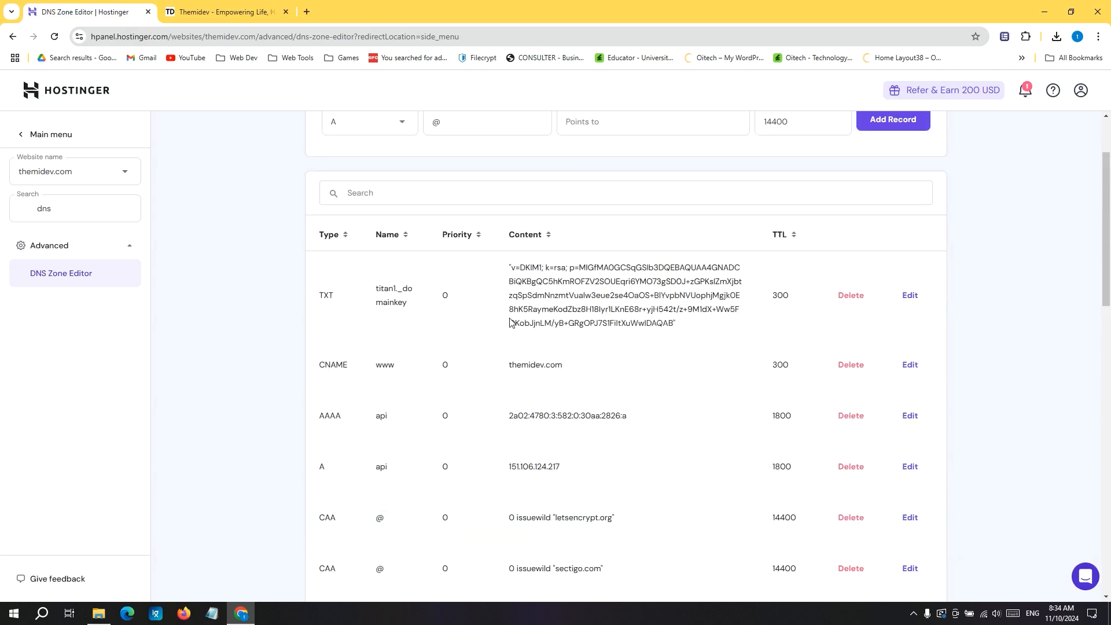
{"action": "scroll", "coordinate": [507, 342], "scroll_direction": "down", "scroll_amount": 5}
Search the web for "dns record check online" in a new tab and open the DNS Checker propagation tool.
{"action": "left_click", "coordinate": [306, 12]}
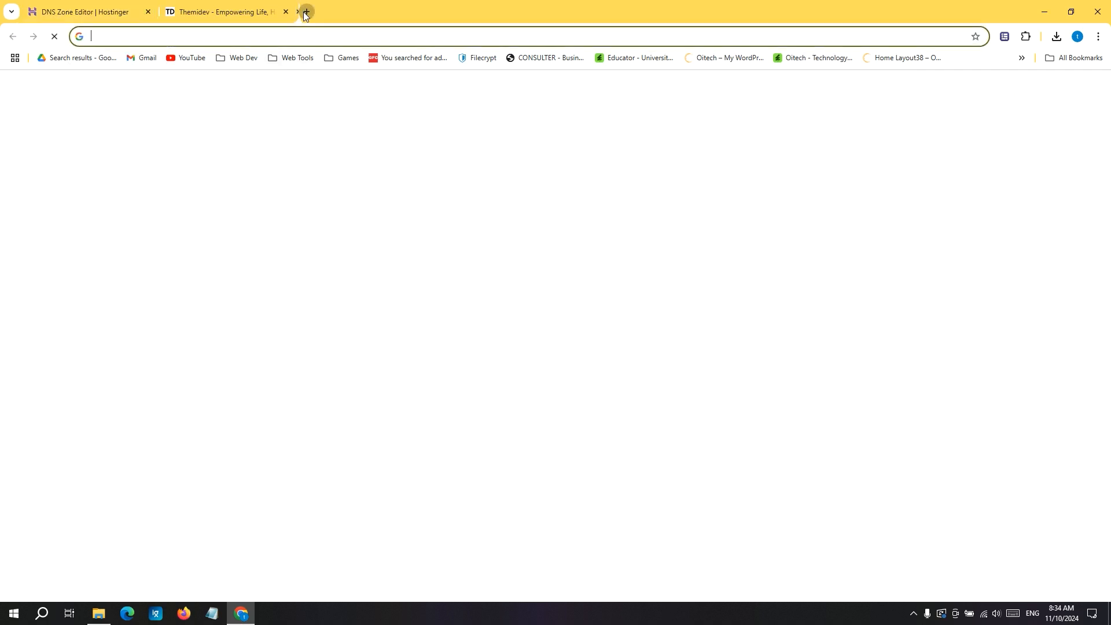
{"action": "type", "text": "dns record che"}
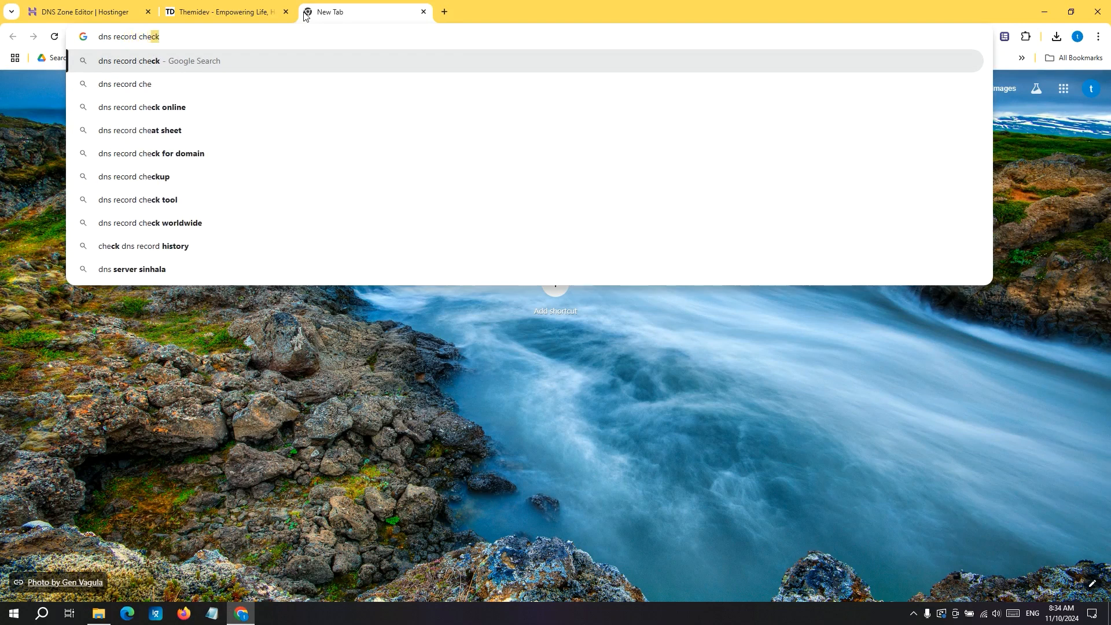
{"action": "key", "text": "Down"}
{"action": "key", "text": "Down"}
{"action": "key", "text": "Return"}
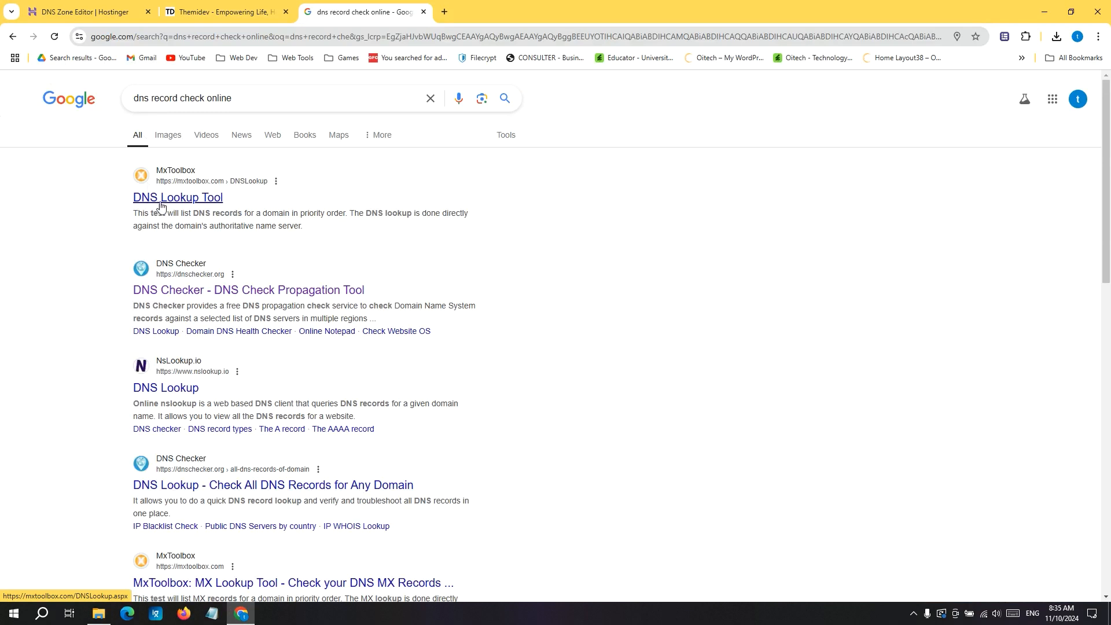
{"action": "left_click", "coordinate": [174, 290]}
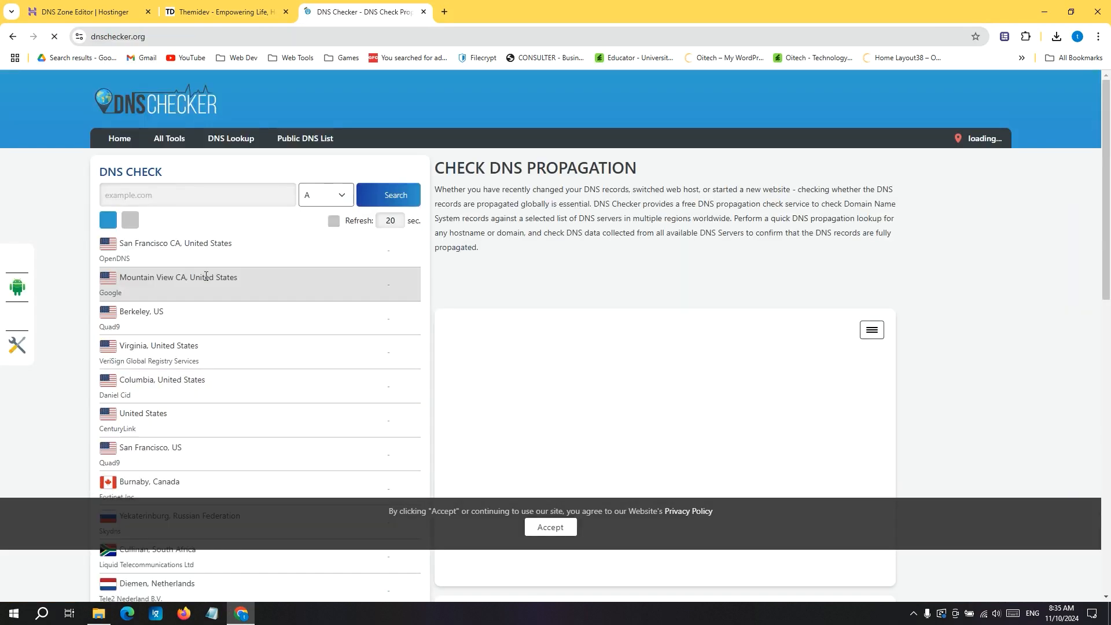
Check the worldwide A record propagation for themidev.com and examine the IP addresses listed for each server location.
{"action": "left_click", "coordinate": [142, 194]}
{"action": "type", "text": "themi"}
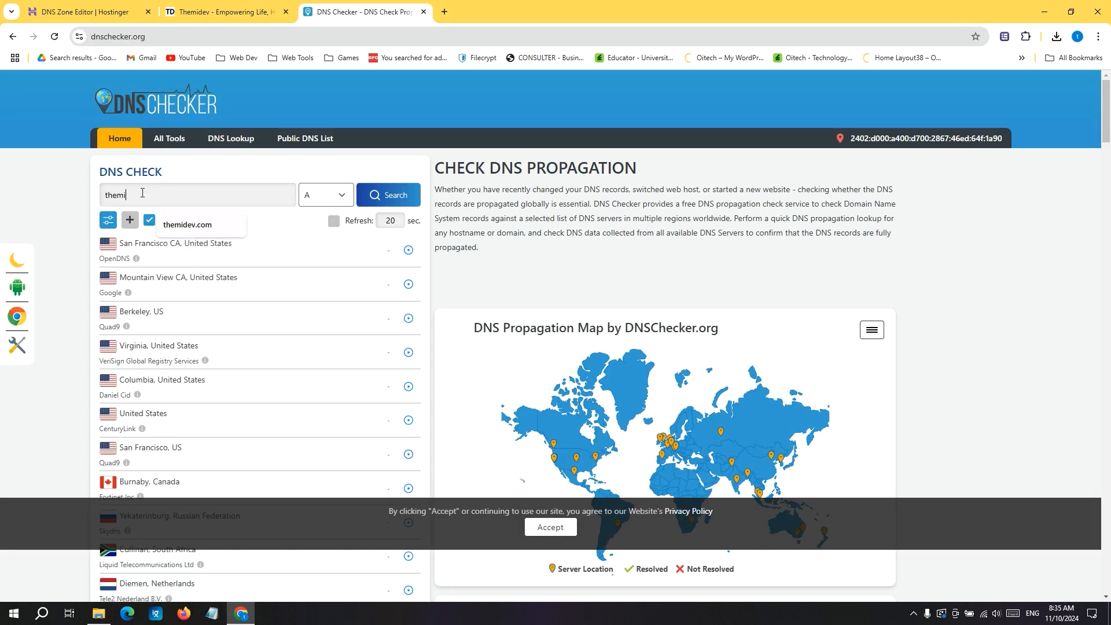
{"action": "left_click", "coordinate": [204, 233]}
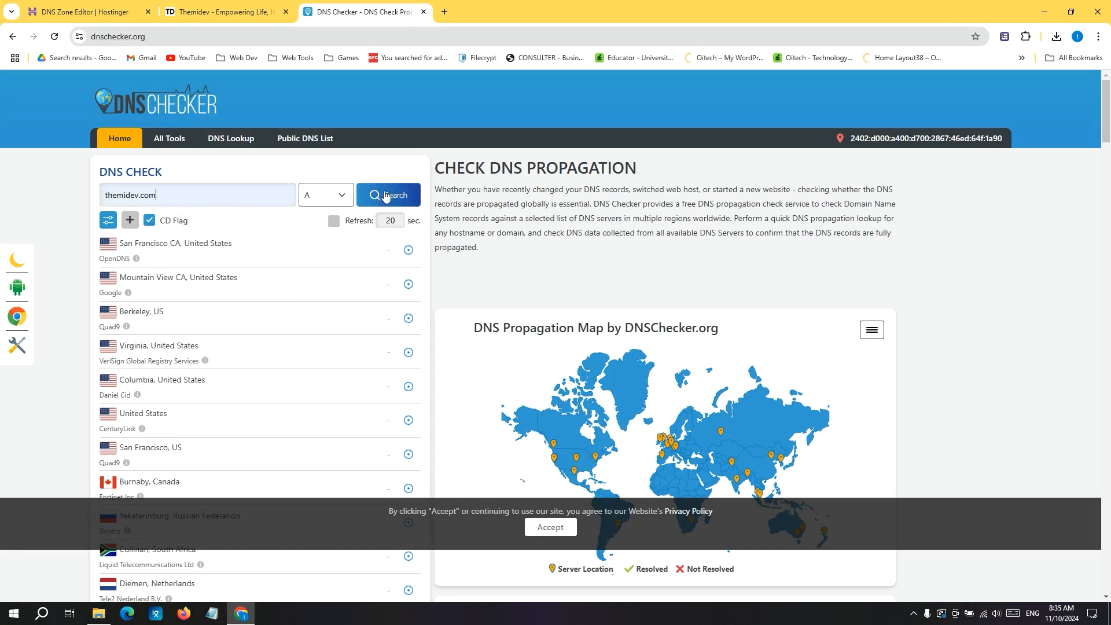
{"action": "left_click", "coordinate": [385, 195]}
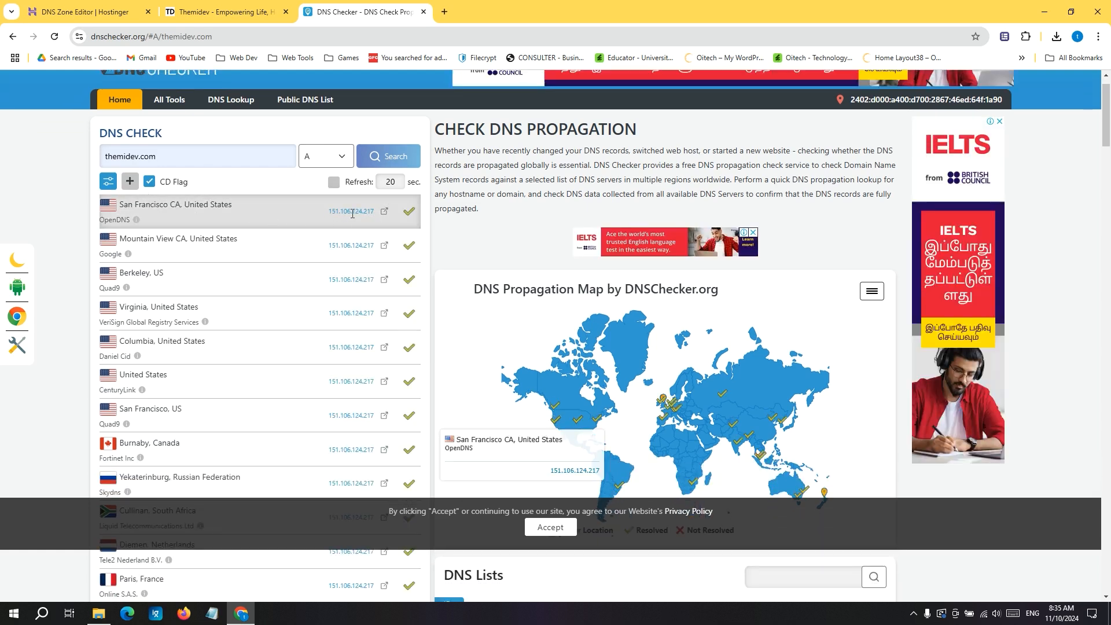
{"action": "scroll", "coordinate": [340, 282], "scroll_direction": "down", "scroll_amount": 3}
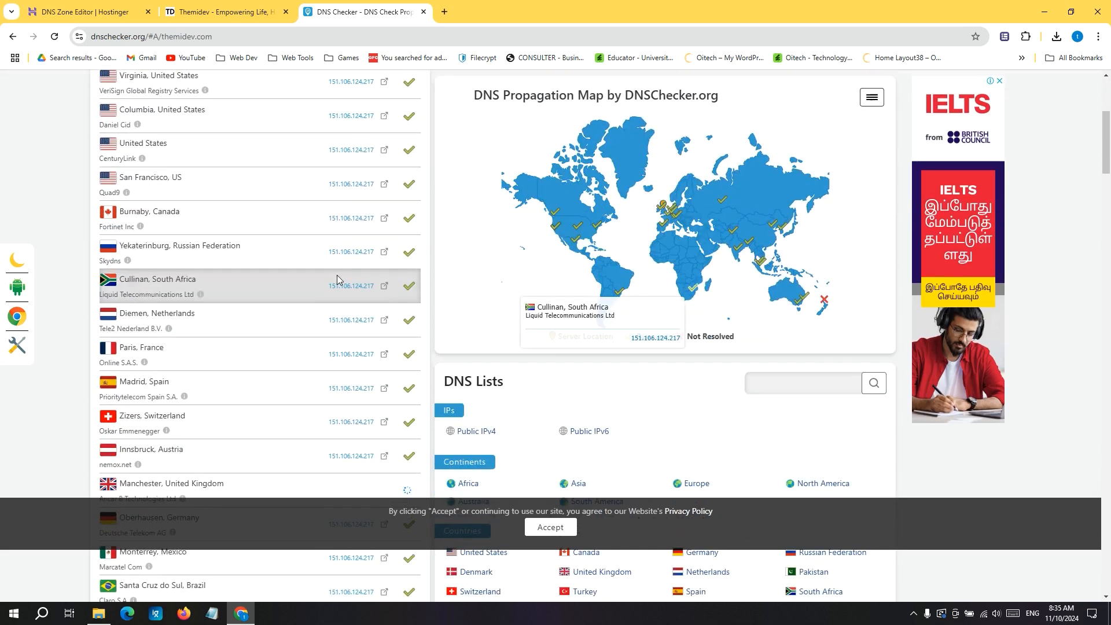
{"action": "scroll", "coordinate": [343, 272], "scroll_direction": "up", "scroll_amount": 4}
Copy the root A record's IP address, 151.106.124.217, from the DNS Zone Editor and load it in a new tab.
{"action": "left_click", "coordinate": [93, 12]}
{"action": "scroll", "coordinate": [496, 397], "scroll_direction": "down", "scroll_amount": 4}
{"action": "scroll", "coordinate": [494, 385], "scroll_direction": "down", "scroll_amount": 3}
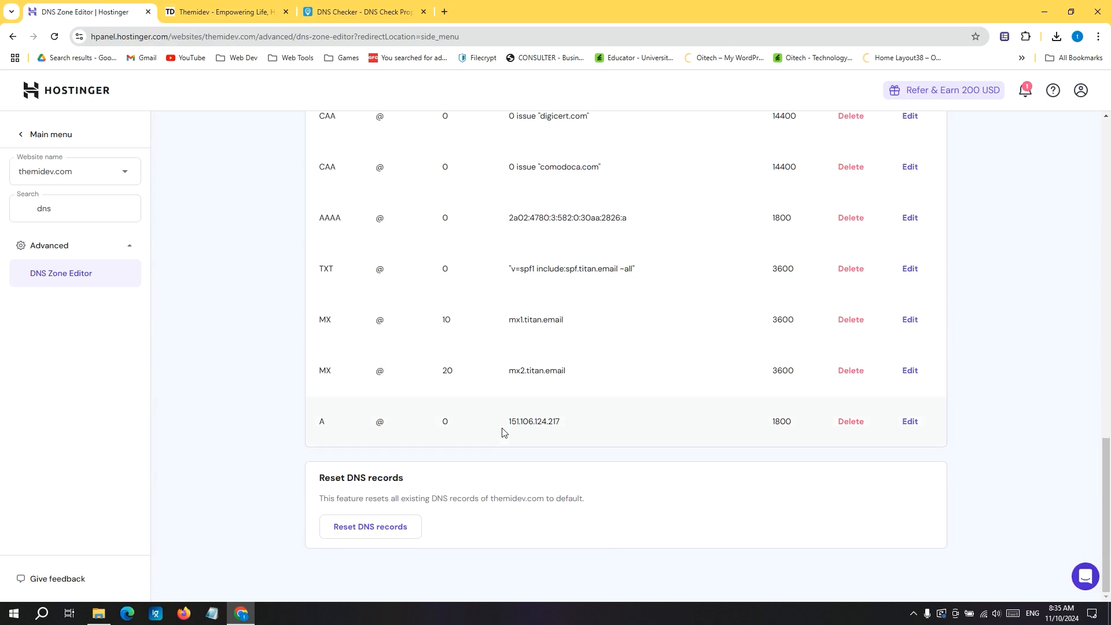
{"action": "left_click_drag", "start_coordinate": [567, 423], "coordinate": [509, 421]}
{"action": "key", "text": "ctrl+c"}
{"action": "left_click", "coordinate": [444, 12]}
{"action": "key", "text": "ctrl+v"}
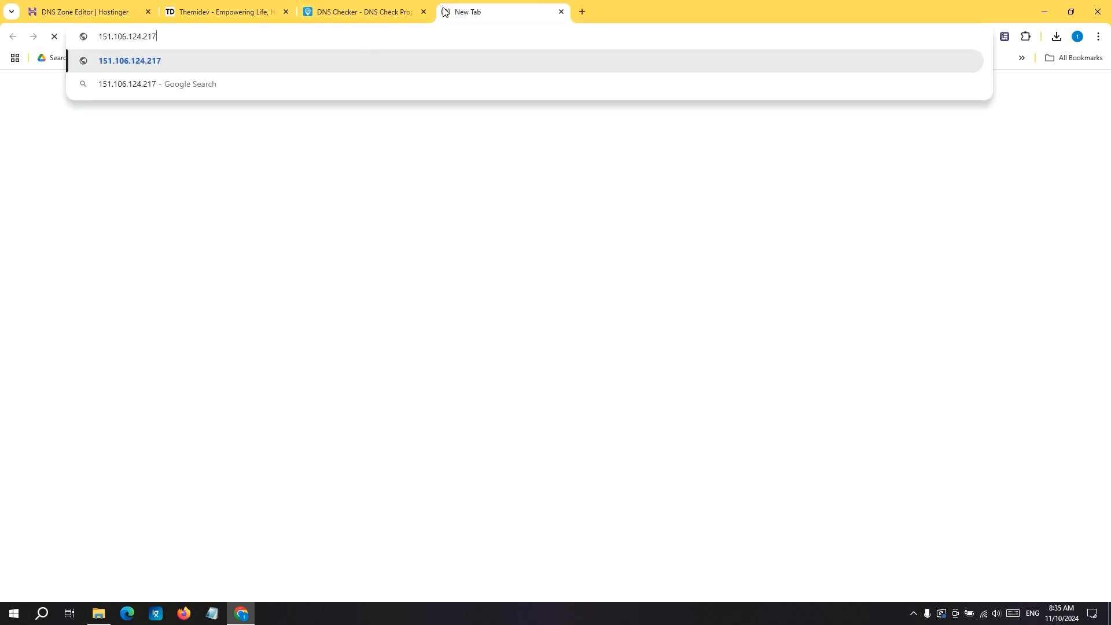
{"action": "key", "text": "Return"}
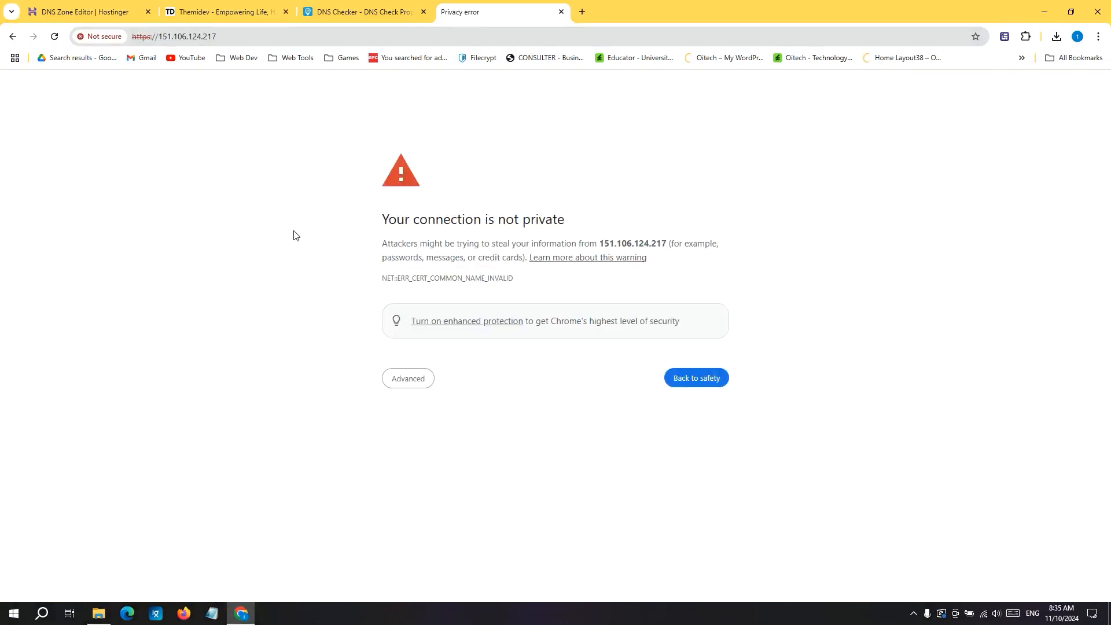
Proceed past the privacy warning to the site at 151.106.124.217 and inspect the page's address.
{"action": "left_click", "coordinate": [411, 377]}
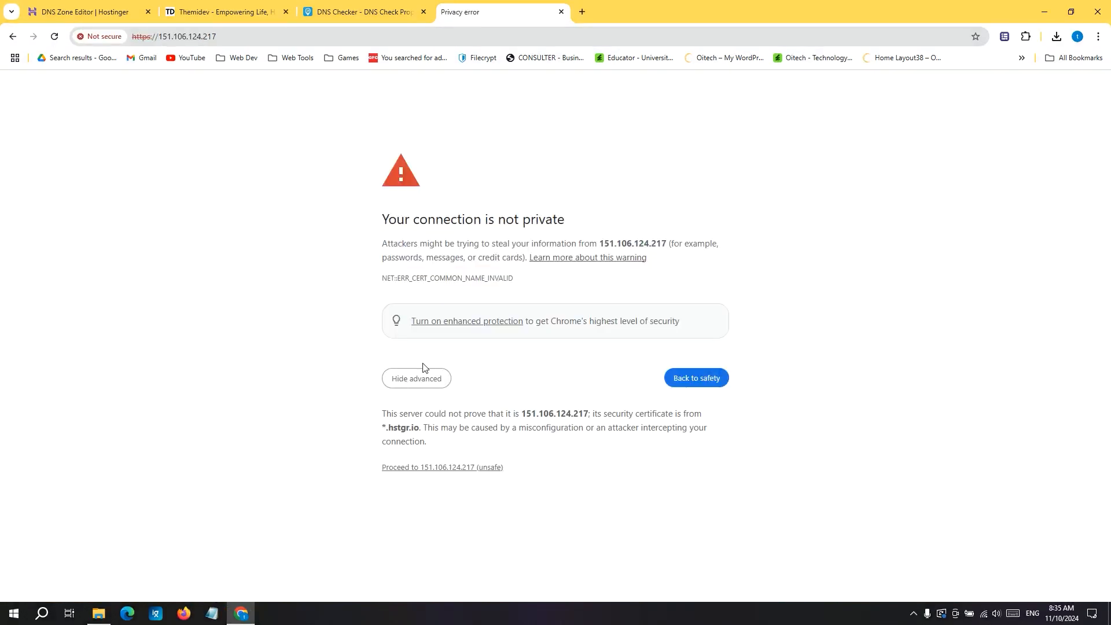
{"action": "left_click", "coordinate": [416, 469]}
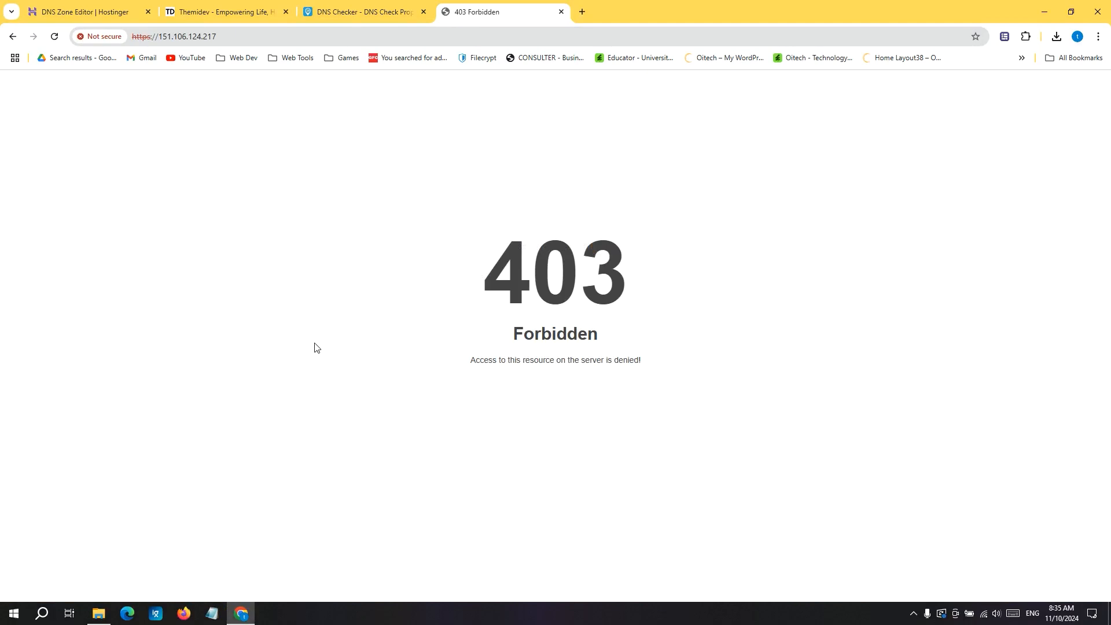
{"action": "left_click", "coordinate": [228, 38]}
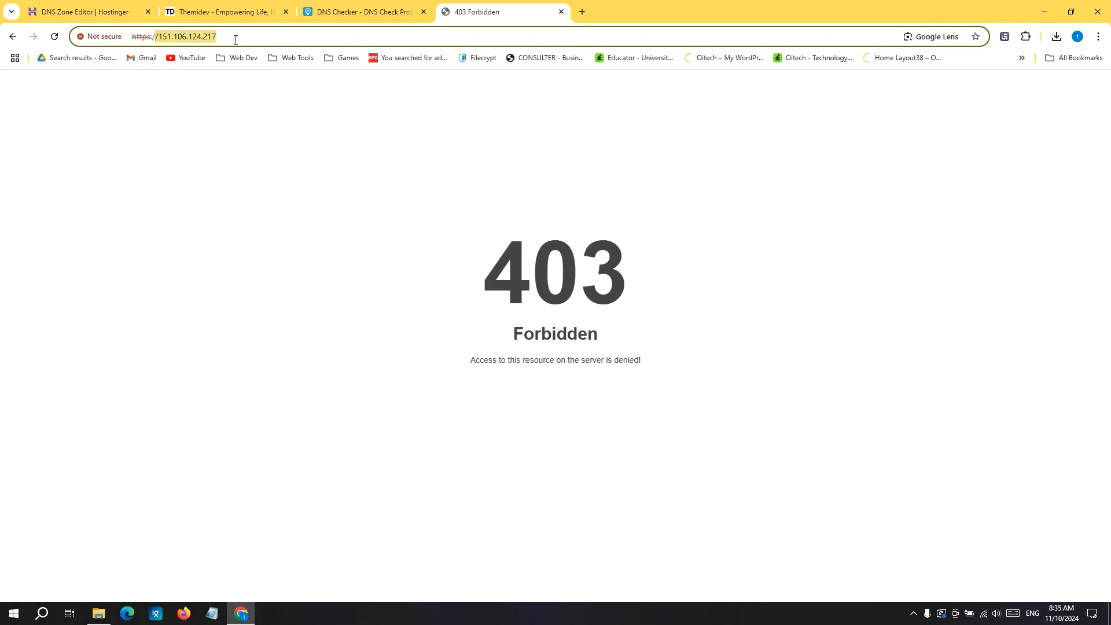
Search the web for "how to clear windows dns cache" in a new tab and expand the full AI Overview instructions.
{"action": "key", "text": "ctrl+1"}
{"action": "left_click", "coordinate": [218, 10]}
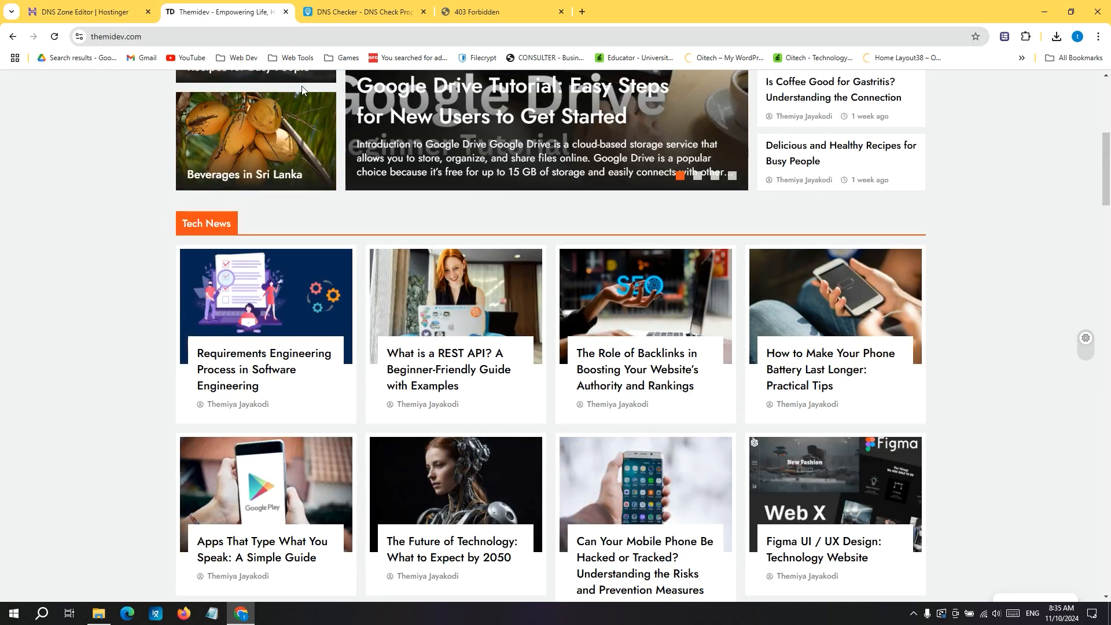
{"action": "left_click", "coordinate": [582, 12]}
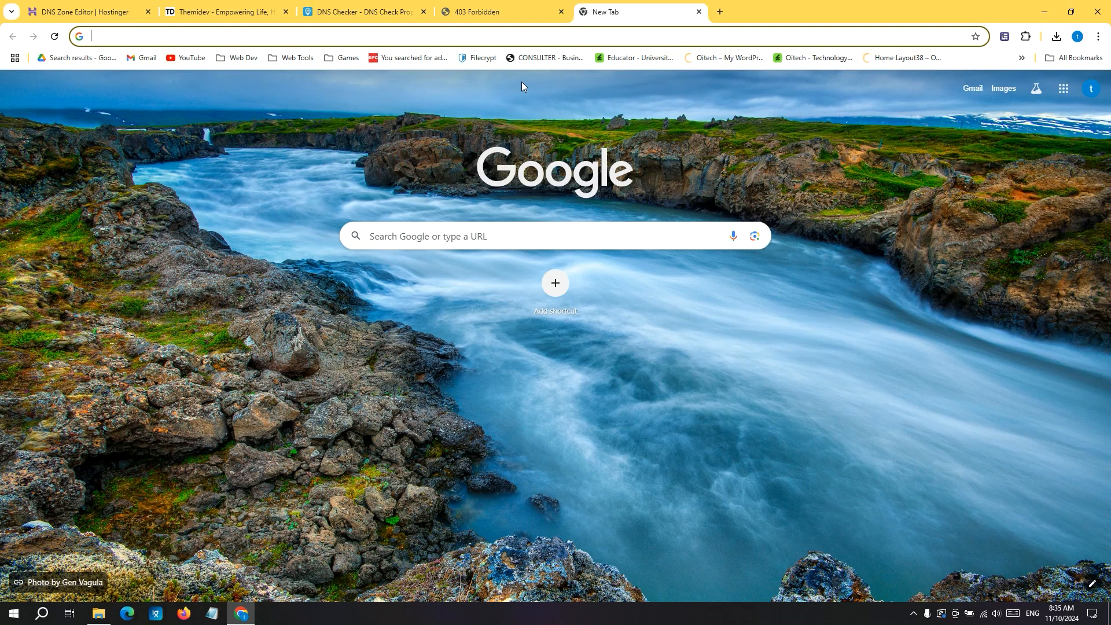
{"action": "type", "text": "how to "}
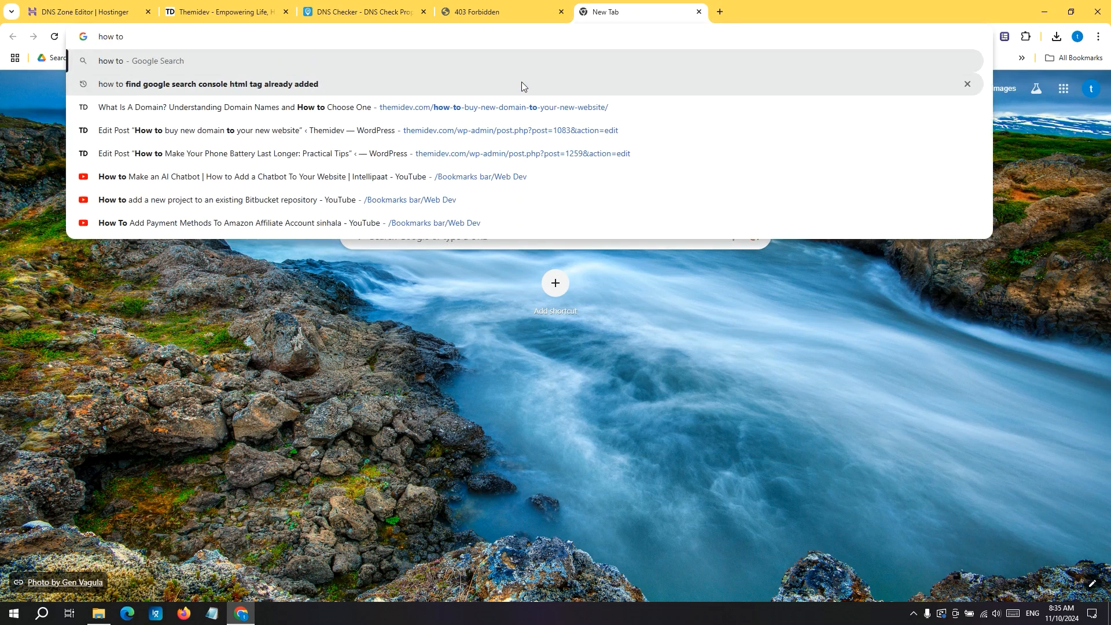
{"action": "type", "text": "clear windows dns"}
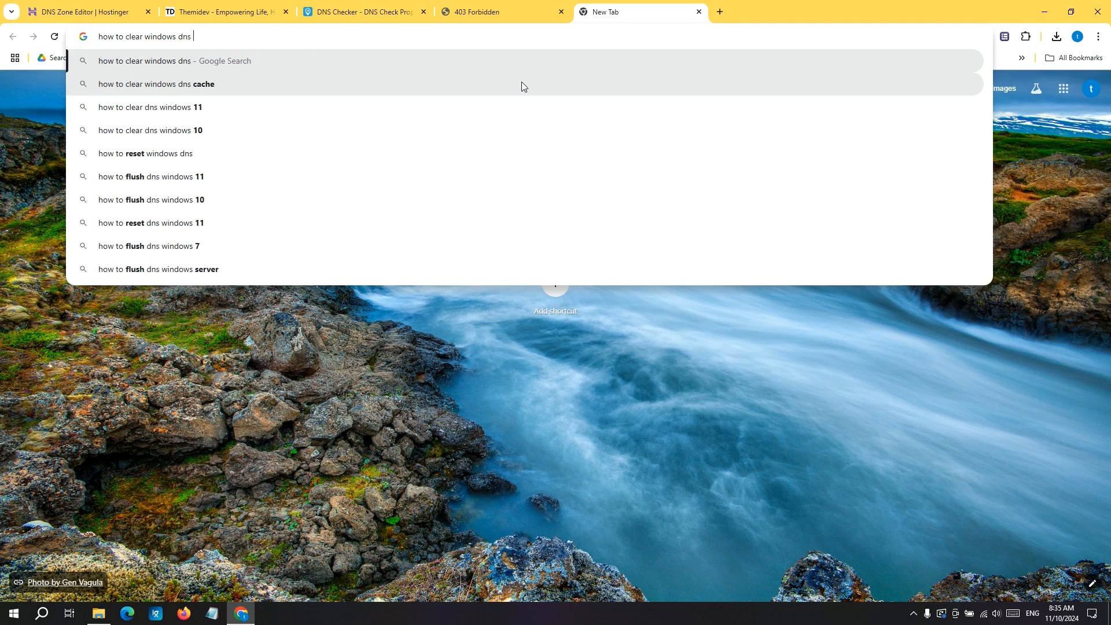
{"action": "left_click", "coordinate": [521, 82]}
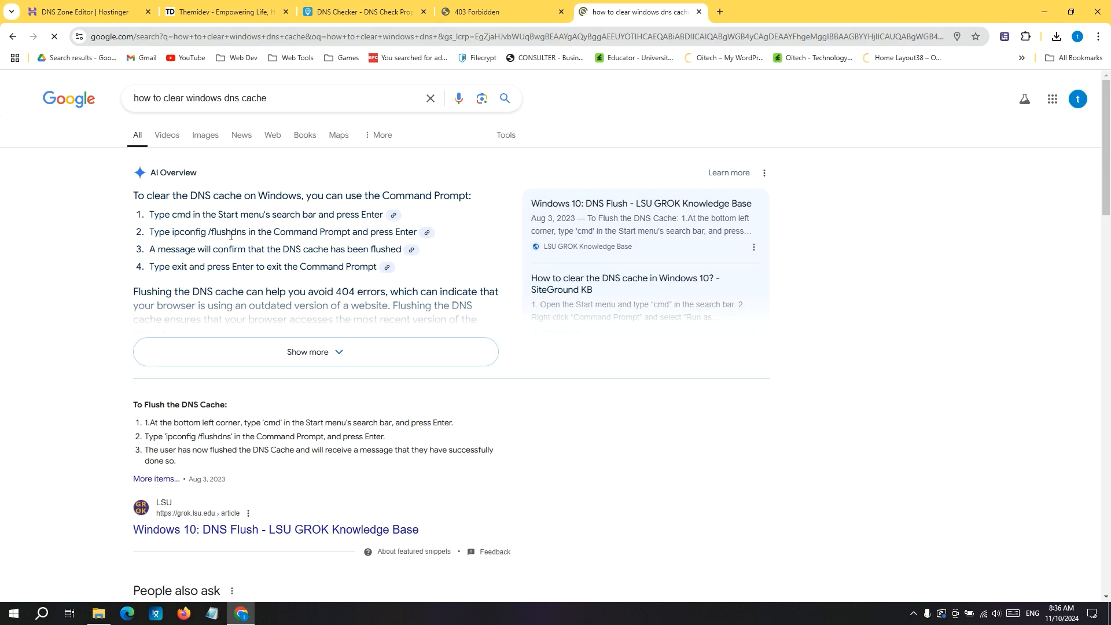
{"action": "left_click", "coordinate": [346, 359]}
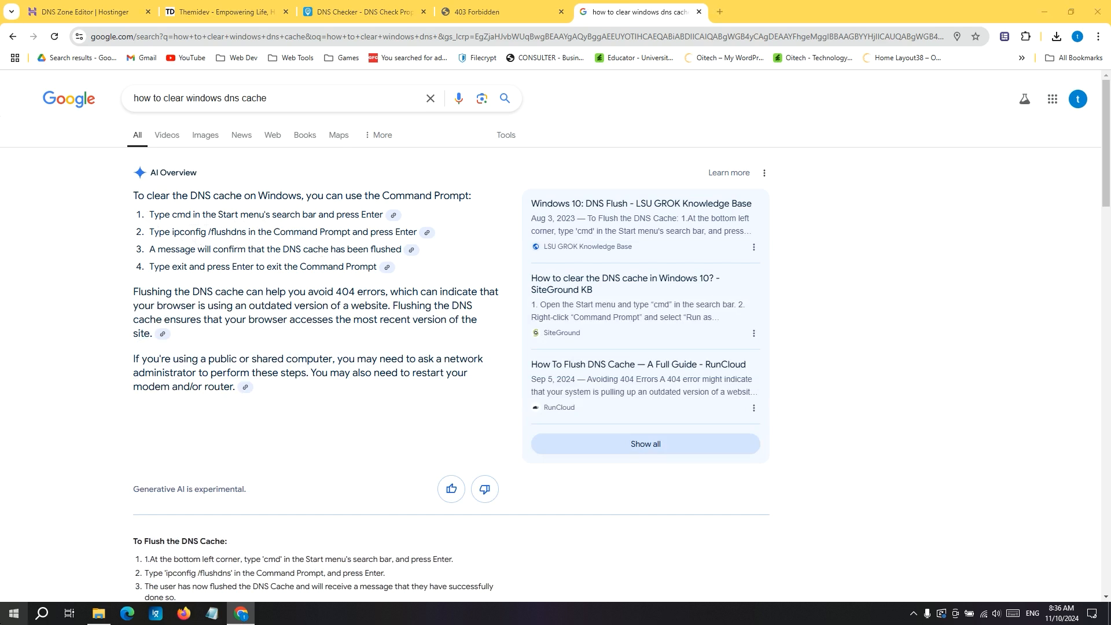
{"action": "left_click", "coordinate": [14, 613]}
{"action": "type", "text": "cmd"}
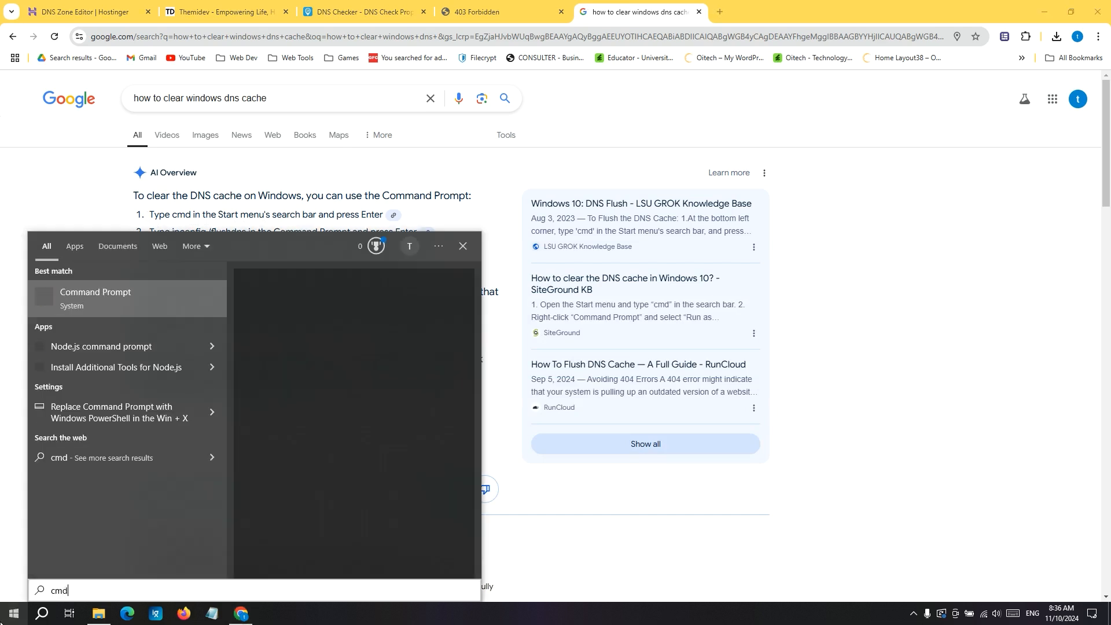
{"action": "left_click", "coordinate": [143, 288]}
{"action": "left_click_drag", "start_coordinate": [238, 131], "coordinate": [492, 271]}
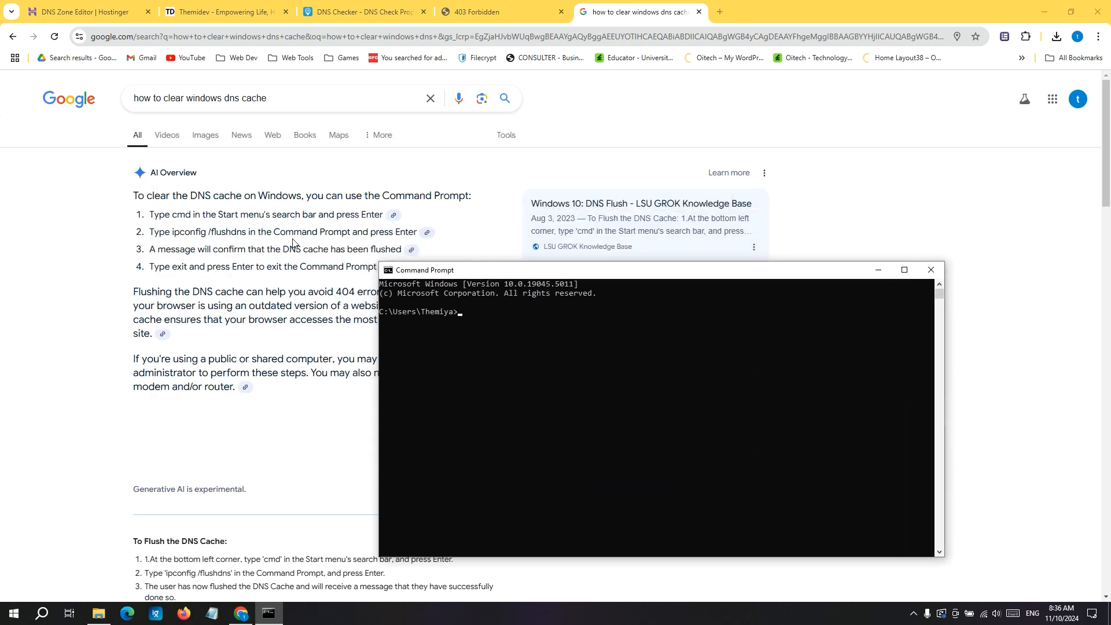
{"action": "left_click", "coordinate": [930, 269]}
Run Command Prompt as administrator and flush the Windows DNS cache with ipconfig/flushdns.
{"action": "left_click", "coordinate": [3, 618]}
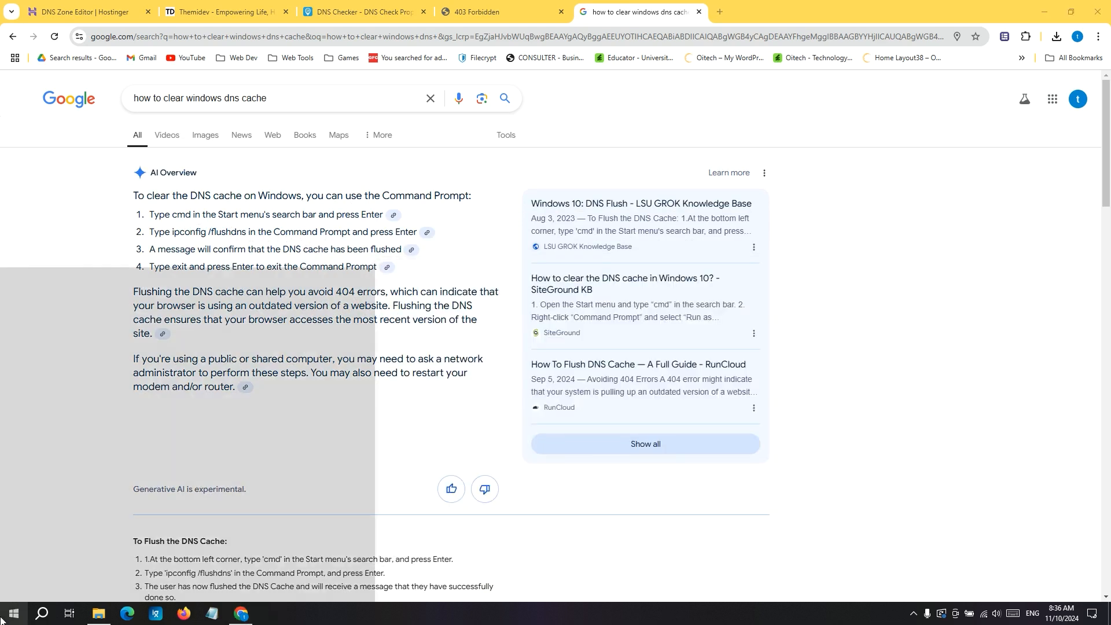
{"action": "type", "text": "cmd"}
{"action": "right_click", "coordinate": [138, 293]}
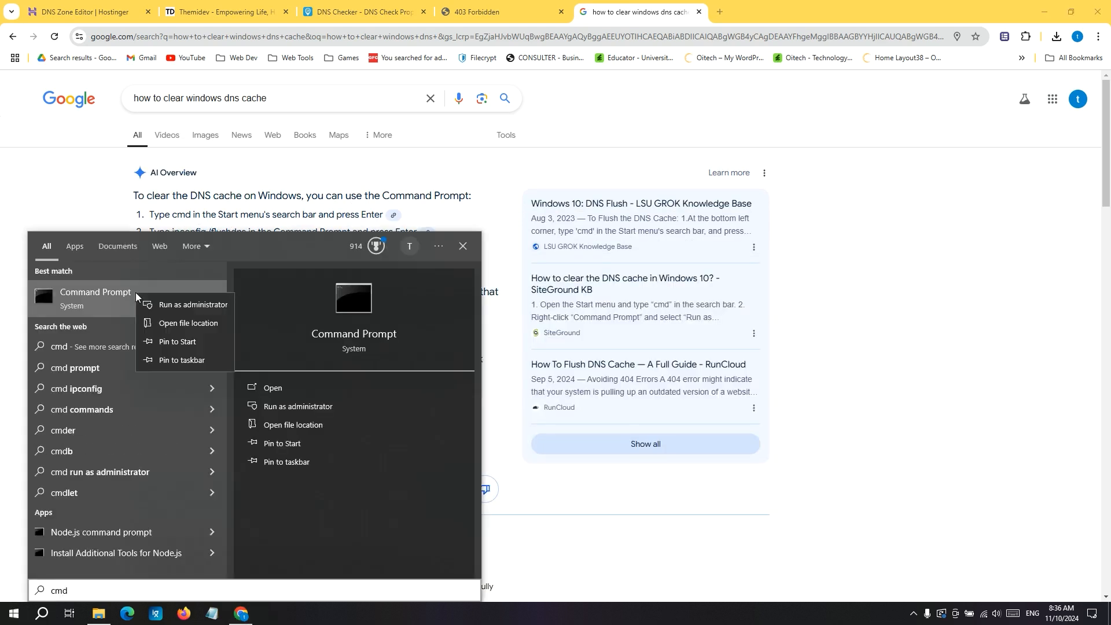
{"action": "left_click", "coordinate": [173, 304]}
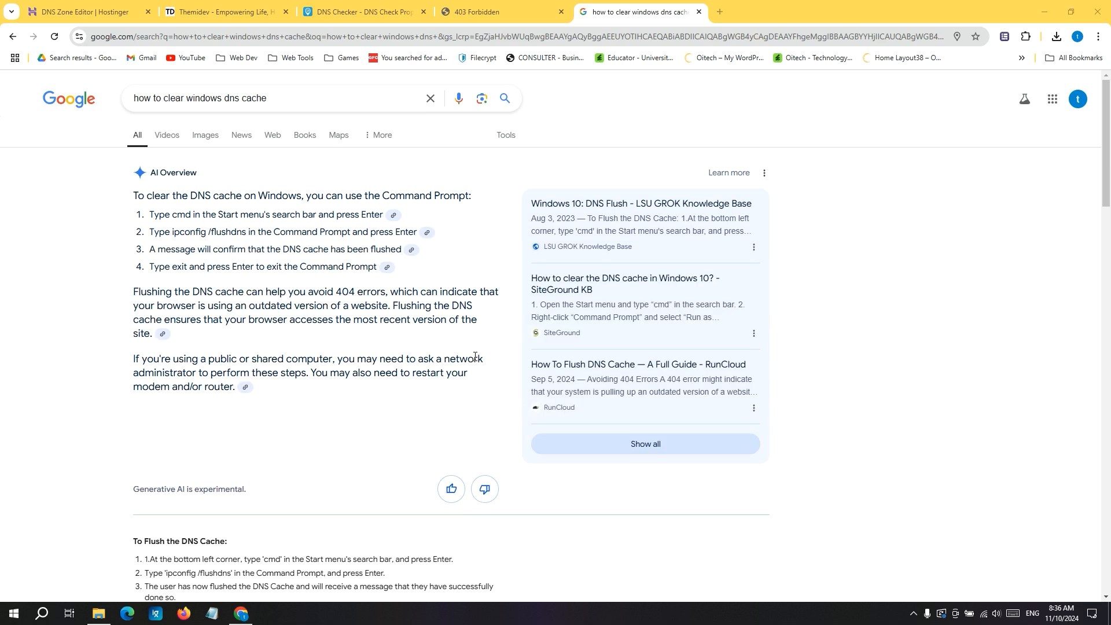
{"action": "left_click_drag", "start_coordinate": [110, 27], "coordinate": [507, 259]}
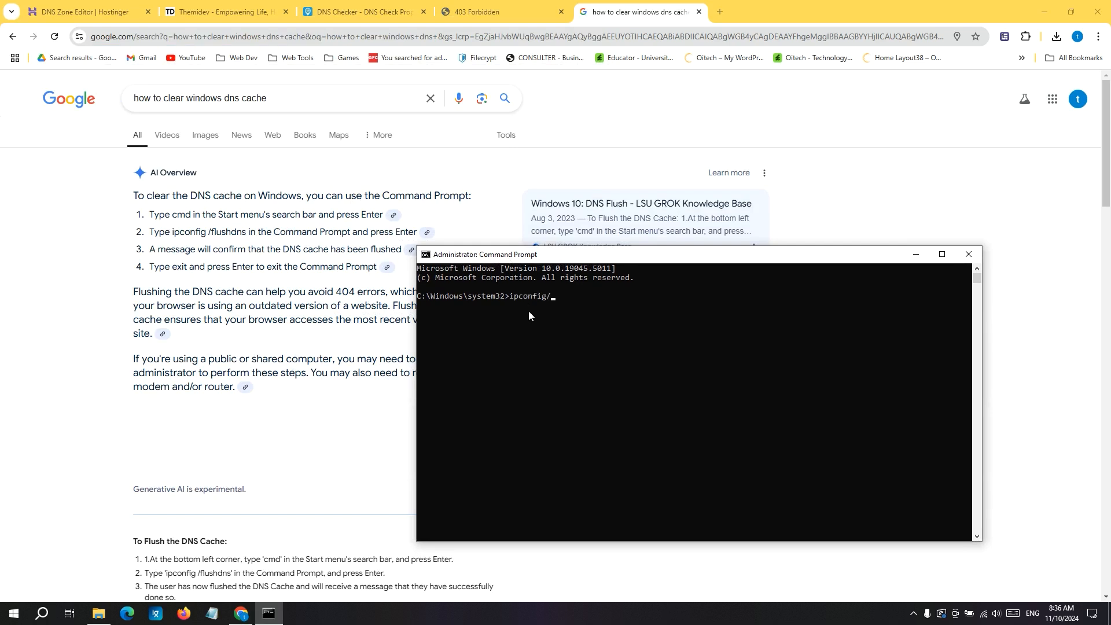
{"action": "type", "text": "ushdns"}
{"action": "key", "text": "Return"}
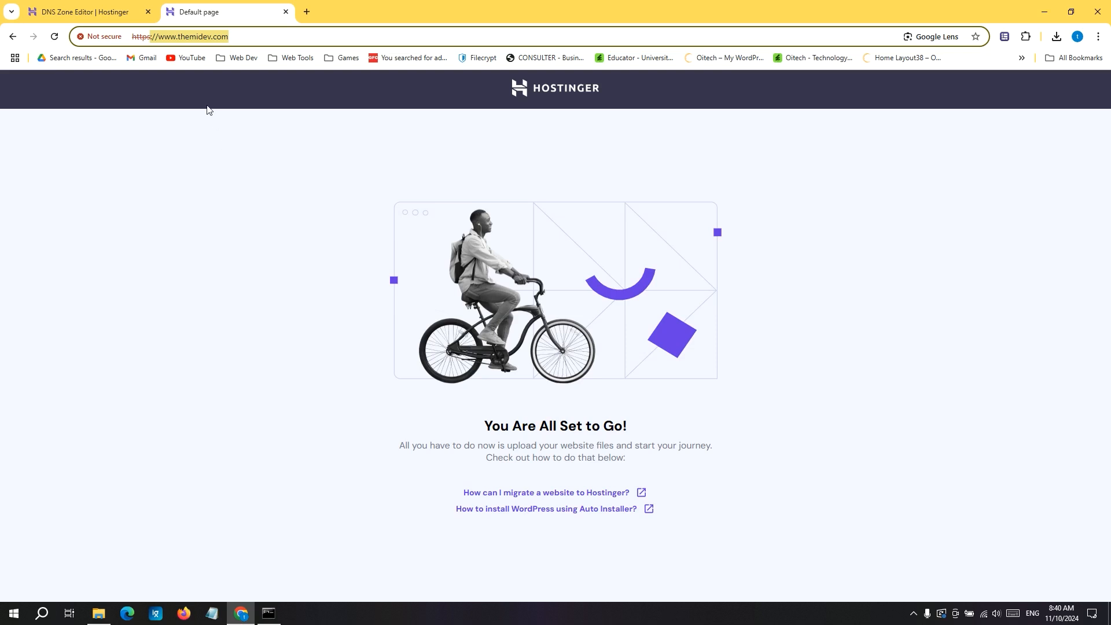
Return to Hostinger and open the dashboard of themidev.com from the list of websites.
{"action": "left_click", "coordinate": [88, 8]}
{"action": "scroll", "coordinate": [214, 200], "scroll_direction": "up", "scroll_amount": 4}
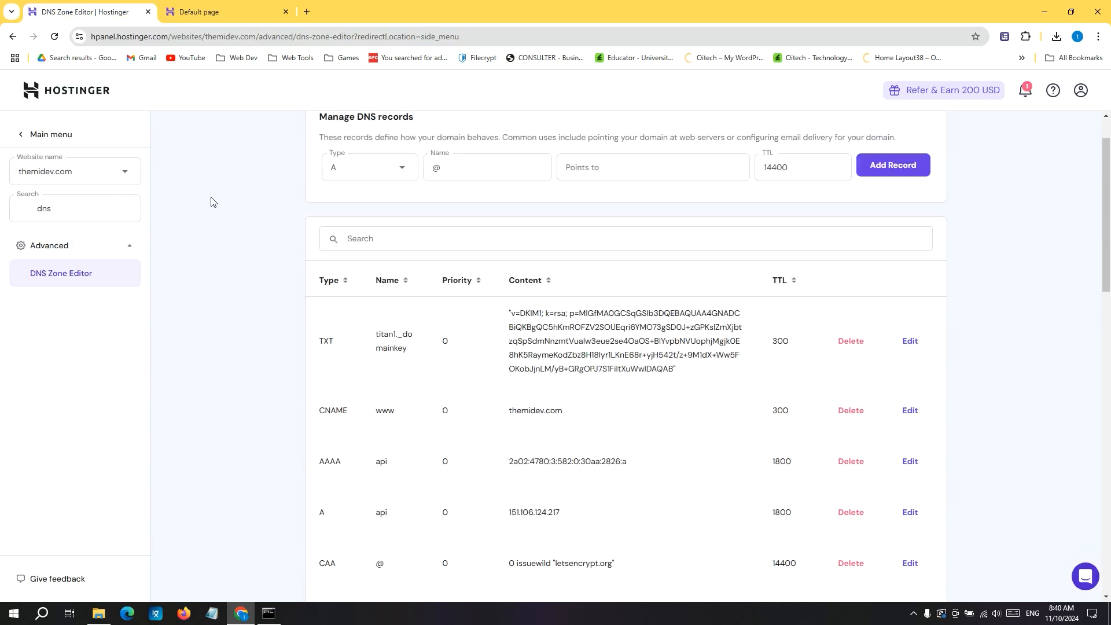
{"action": "left_click", "coordinate": [20, 137]}
{"action": "left_click", "coordinate": [58, 188]}
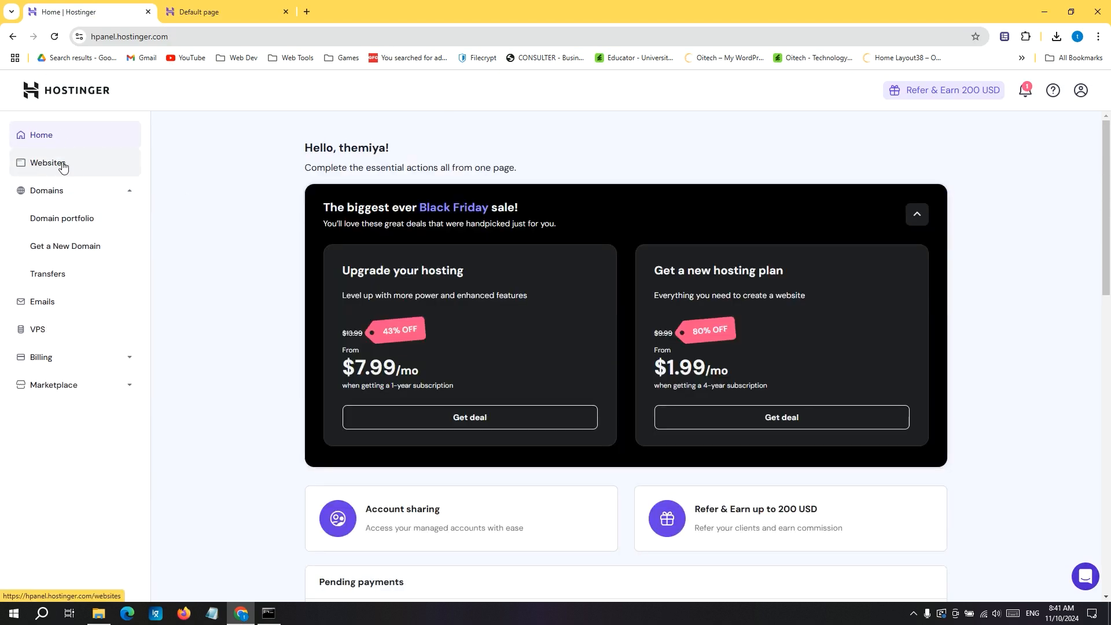
{"action": "left_click", "coordinate": [63, 168]}
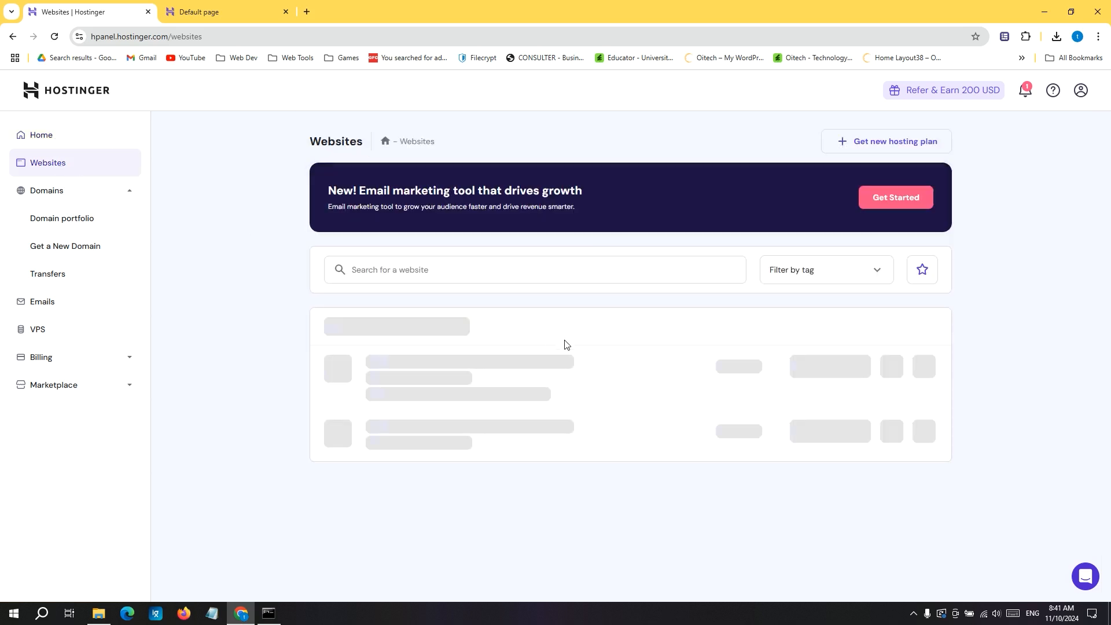
{"action": "scroll", "coordinate": [546, 372], "scroll_direction": "down", "scroll_amount": 5}
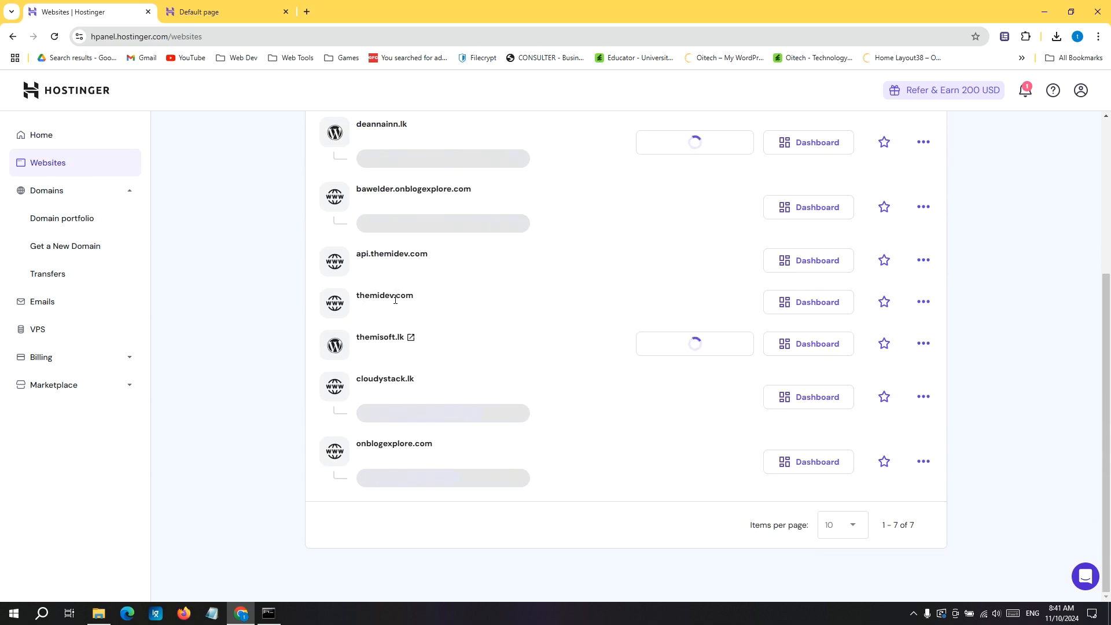
{"action": "left_click", "coordinate": [795, 308]}
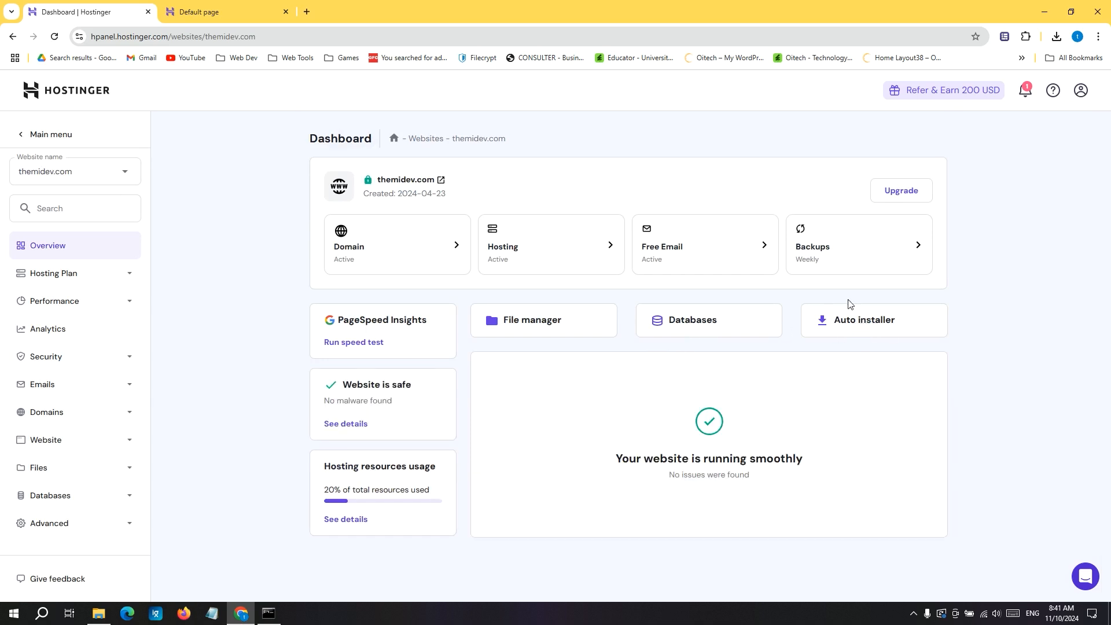
Start a WordPress installation for themidev.com with the Auto Installer and set the website title to themidev.
{"action": "left_click", "coordinate": [856, 322]}
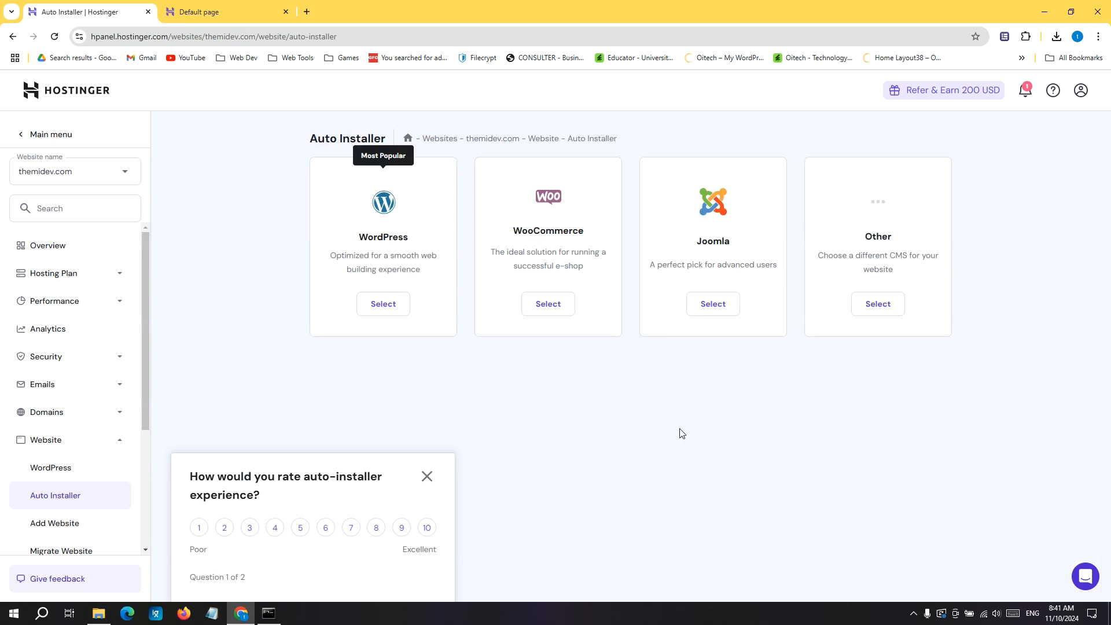
{"action": "left_click", "coordinate": [376, 305]}
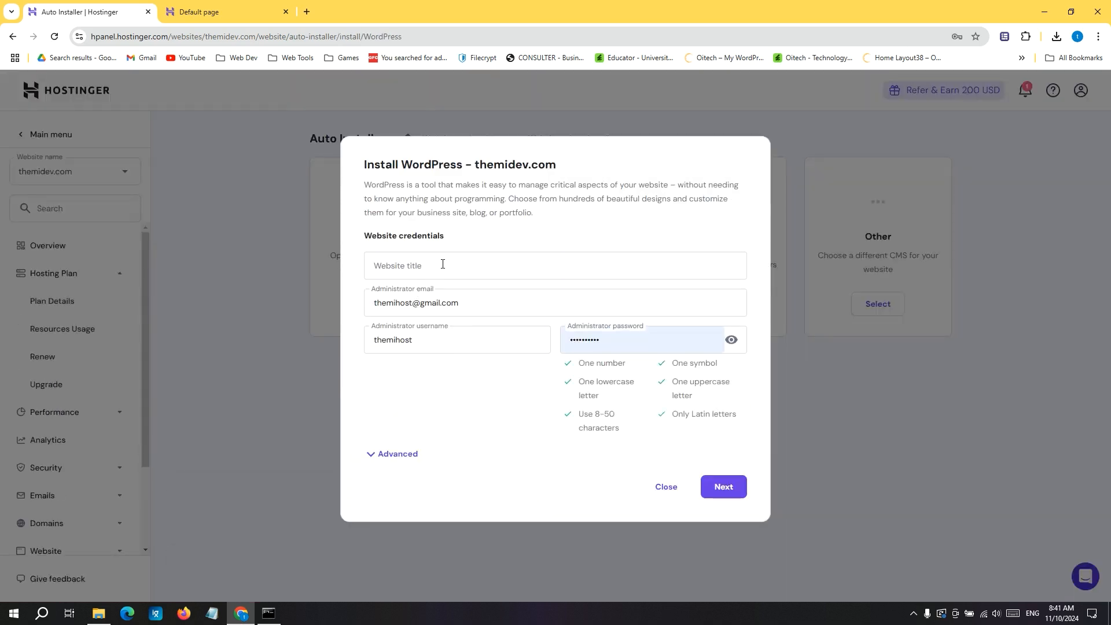
{"action": "left_click", "coordinate": [443, 264]}
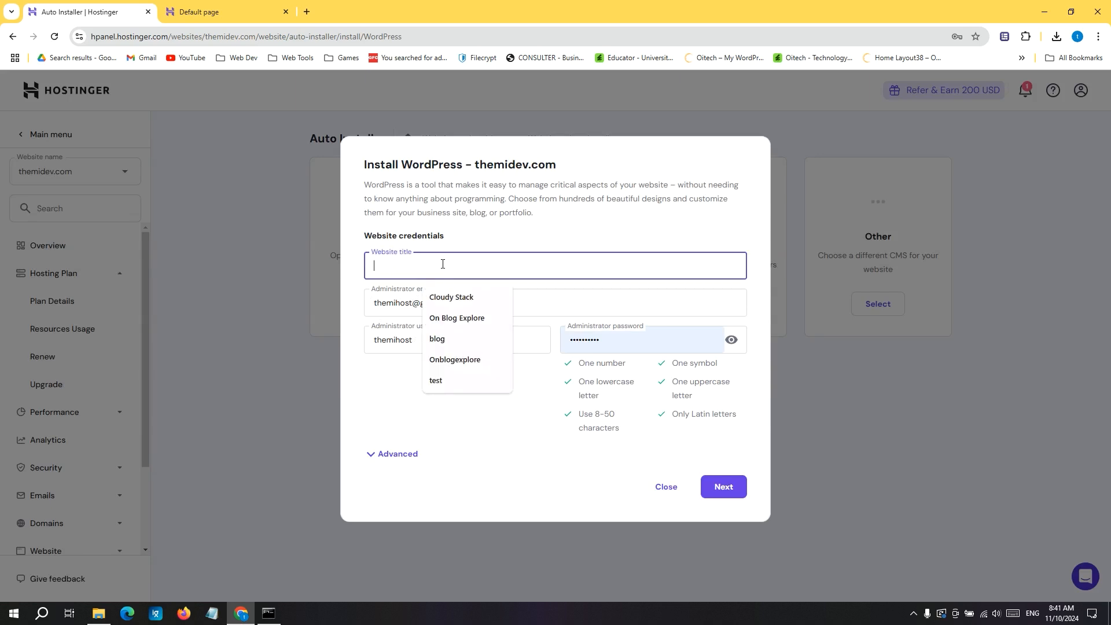
{"action": "type", "text": "themidev"}
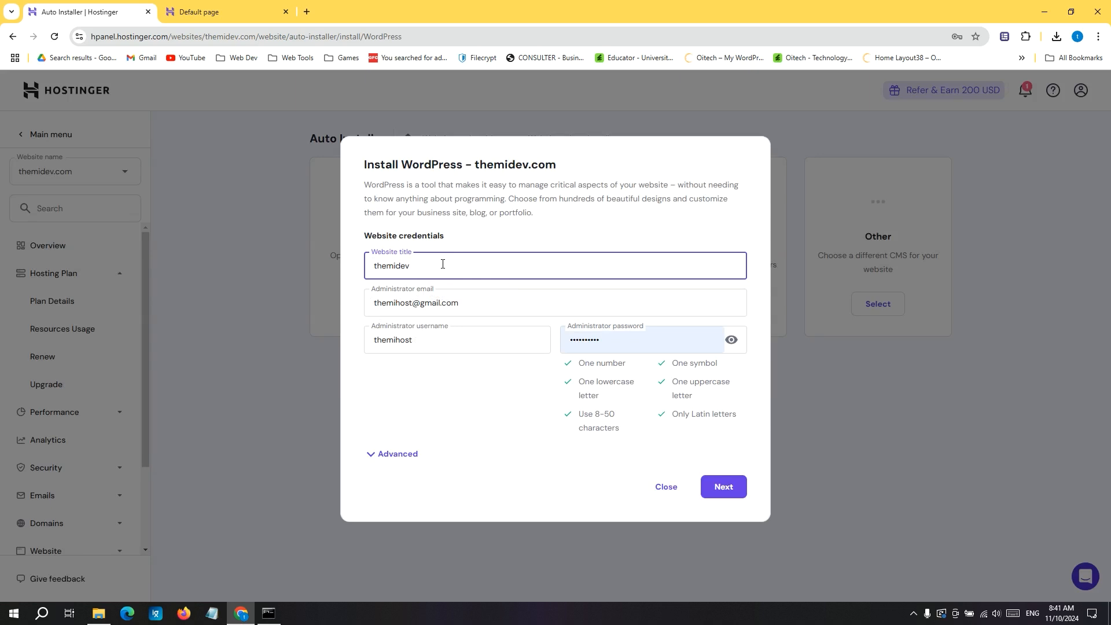
Review the prefilled administrator email, username and password fields and the advanced installation path and database options.
{"action": "left_click", "coordinate": [398, 301]}
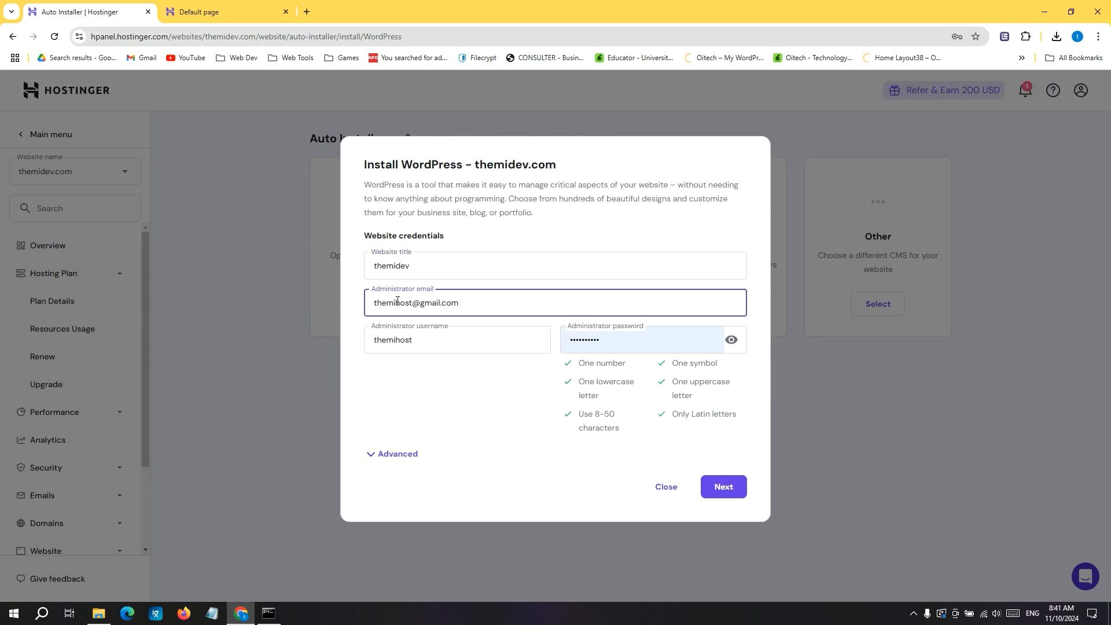
{"action": "left_click", "coordinate": [421, 339]}
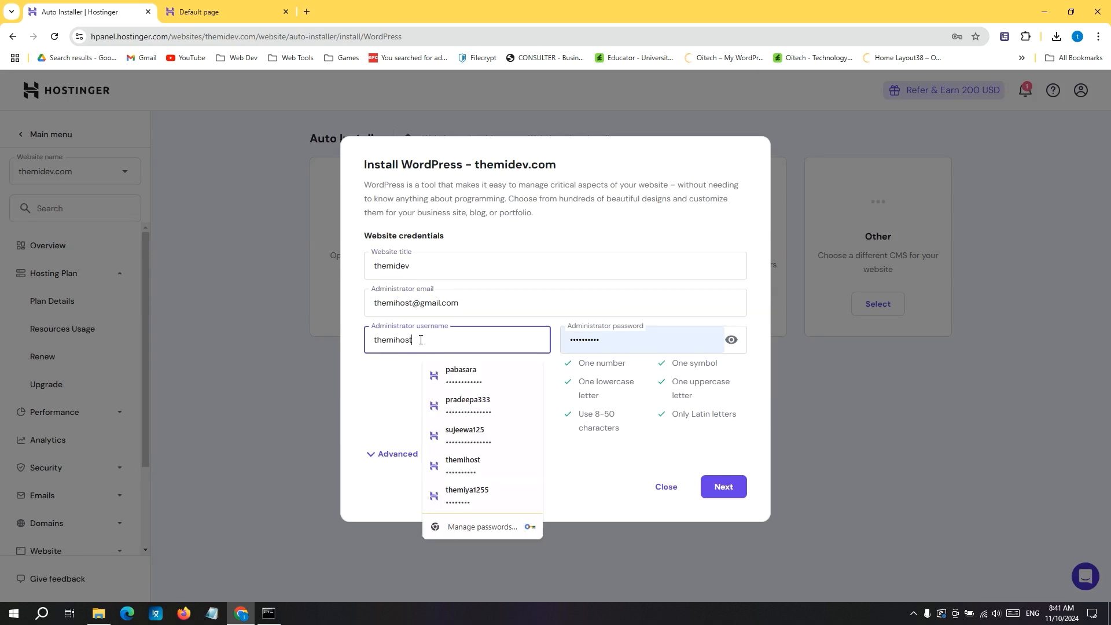
{"action": "left_click", "coordinate": [408, 362]}
{"action": "left_click", "coordinate": [671, 341]}
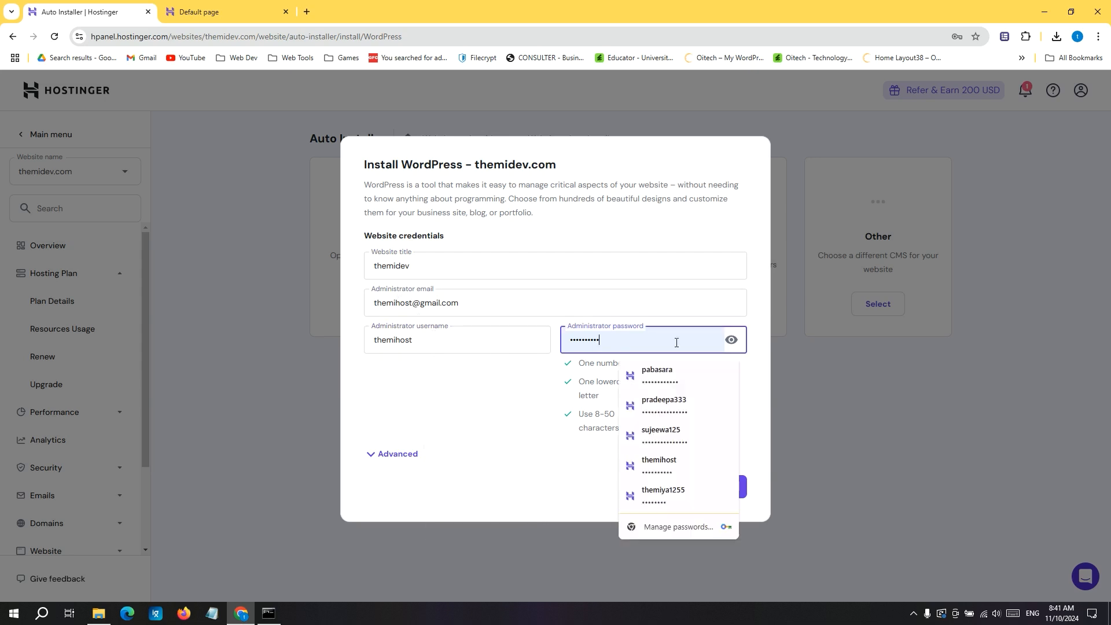
{"action": "left_click", "coordinate": [732, 342]}
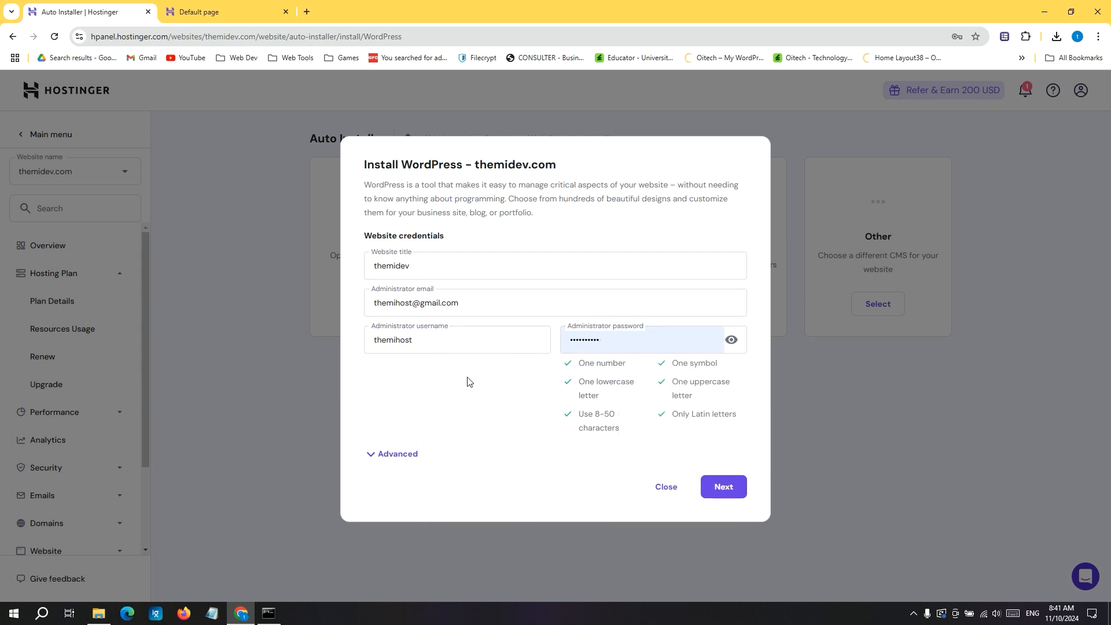
{"action": "left_click", "coordinate": [411, 455]}
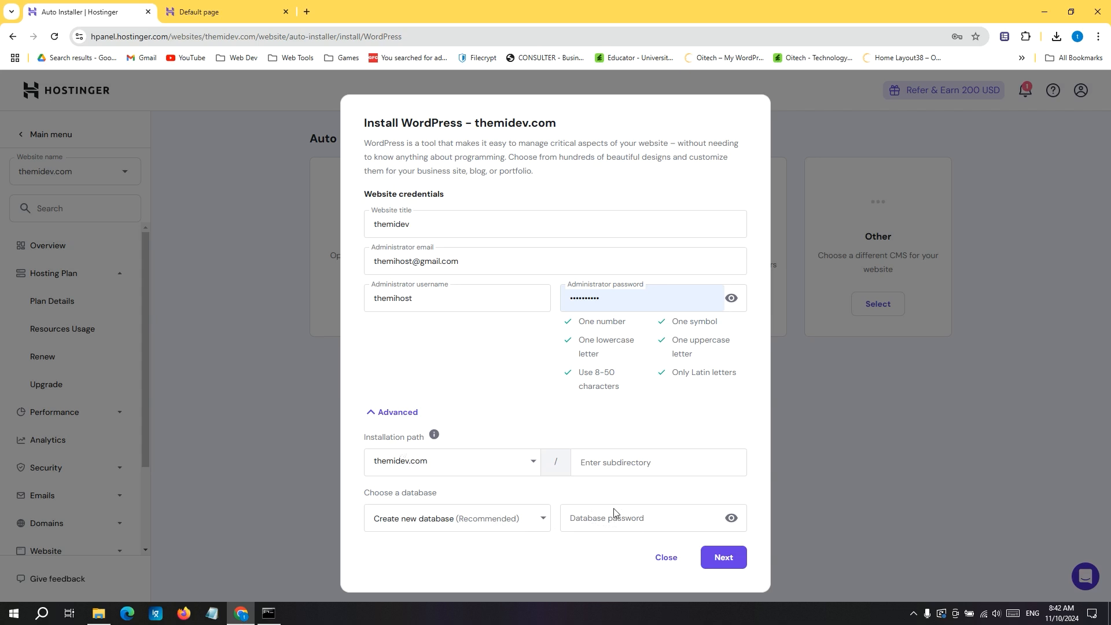
{"action": "left_click", "coordinate": [405, 414]}
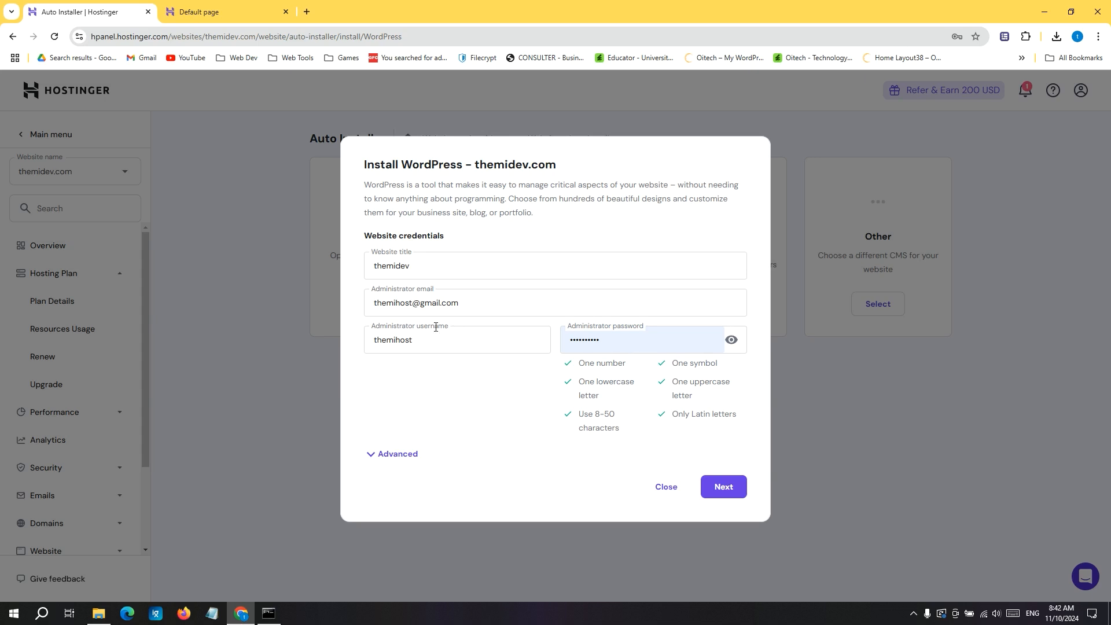
Install WordPress 6.6.2 (Recommended) in English with PHP 8.2 and minor-version updates only, and check the themidev.com page.
{"action": "left_click", "coordinate": [724, 487]}
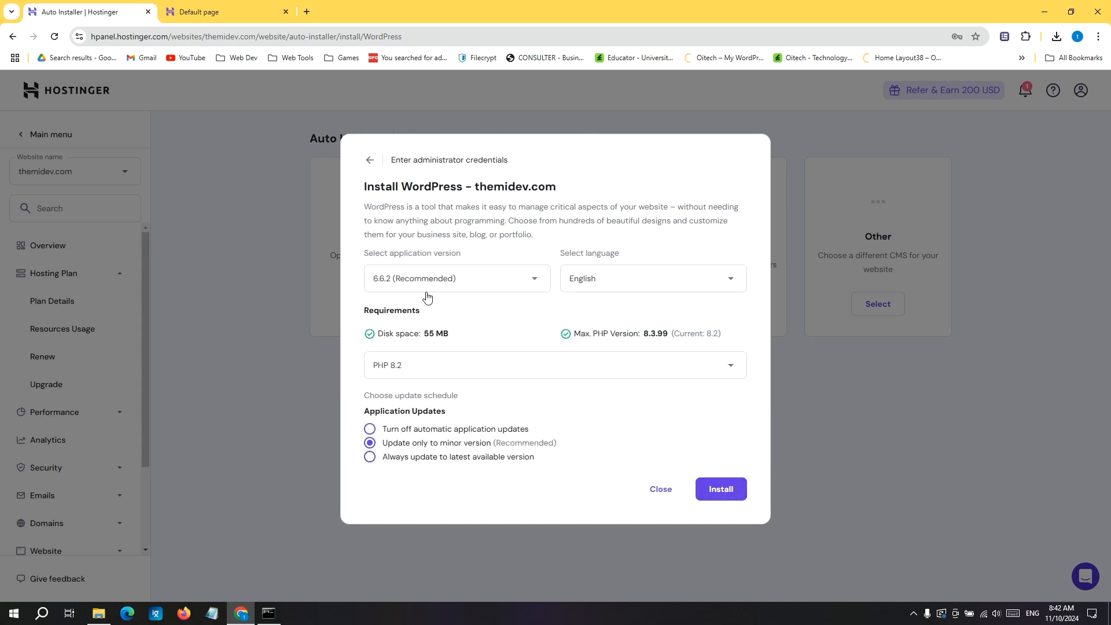
{"action": "left_click", "coordinate": [393, 278]}
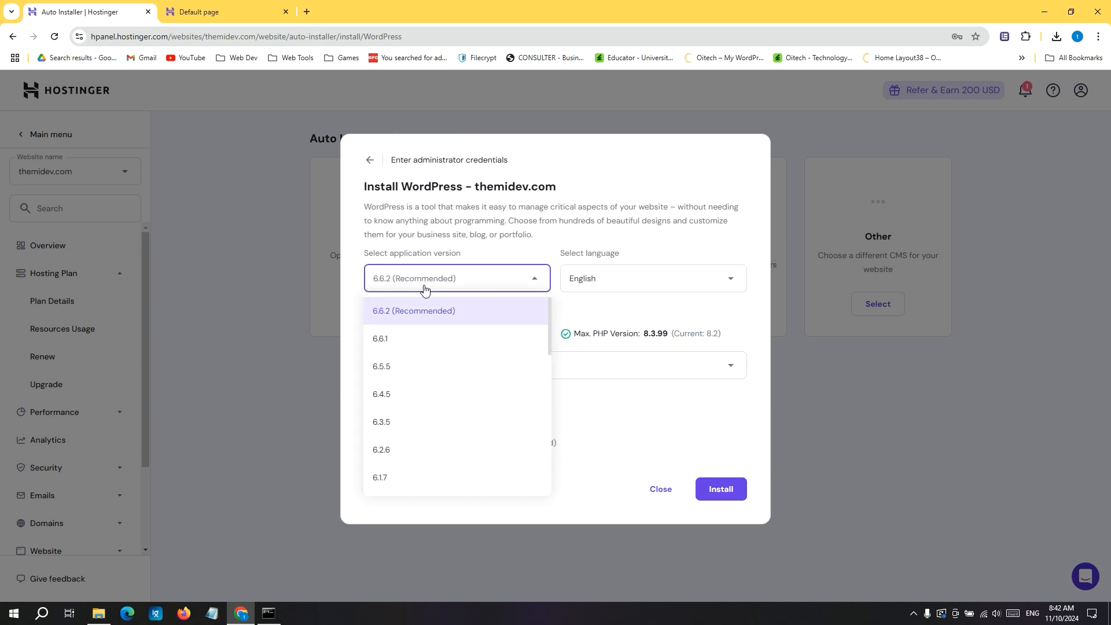
{"action": "left_click", "coordinate": [410, 312]}
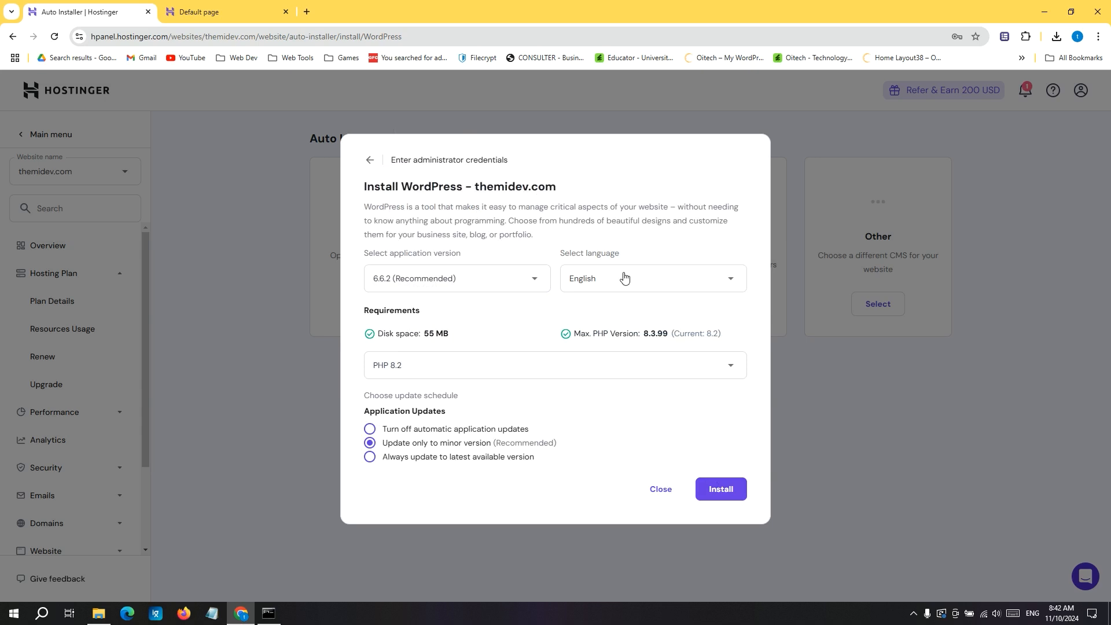
{"action": "left_click", "coordinate": [390, 371]}
{"action": "left_click", "coordinate": [433, 370]}
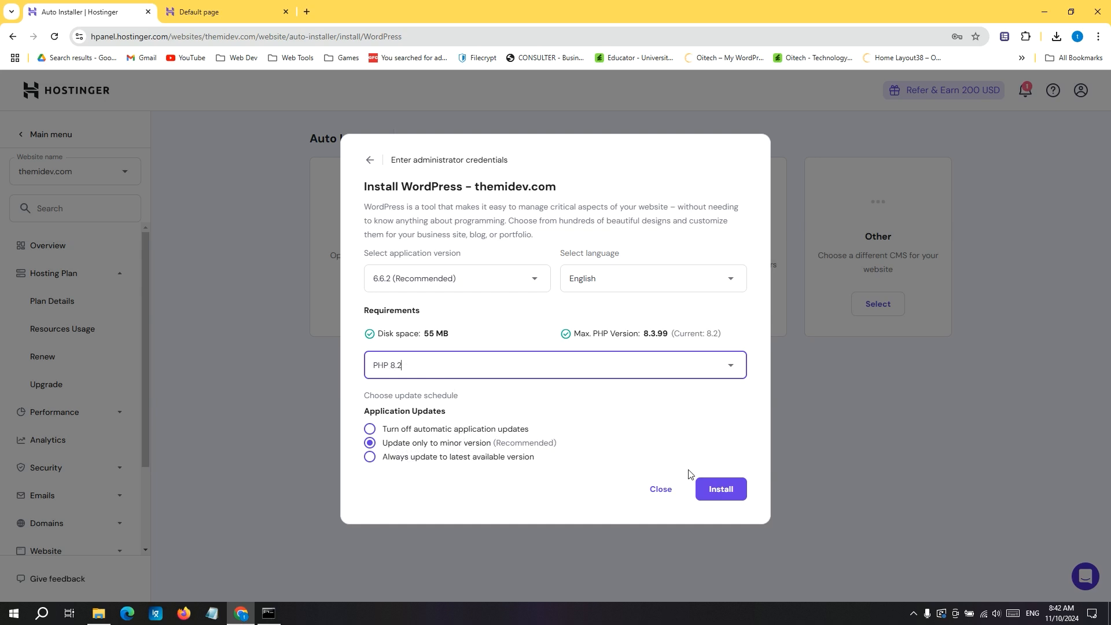
{"action": "left_click", "coordinate": [721, 489]}
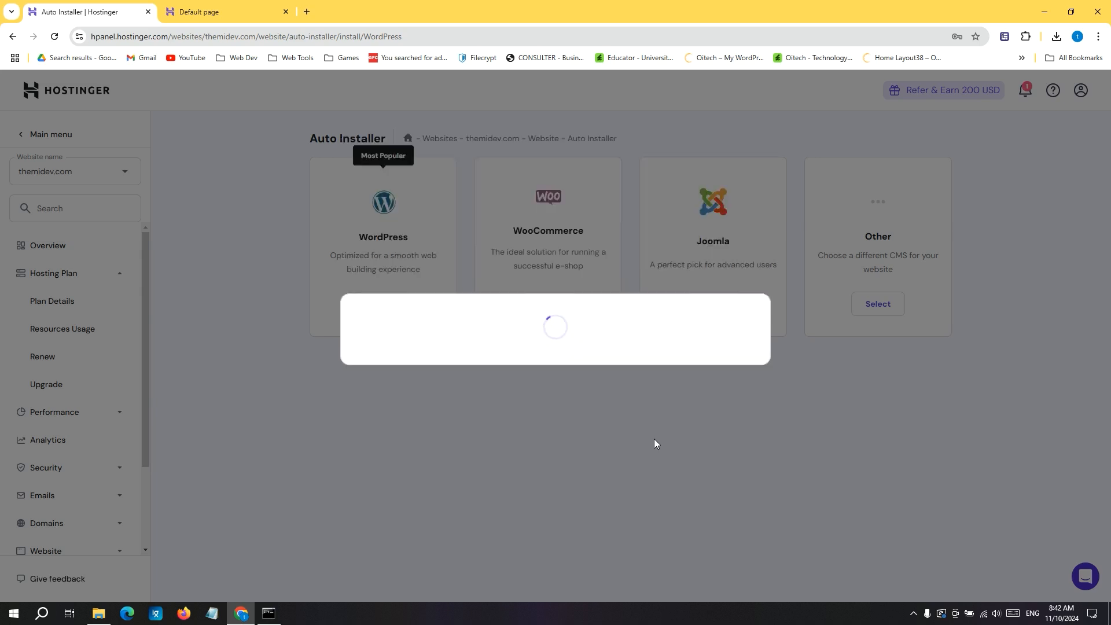
{"action": "left_click", "coordinate": [199, 11]}
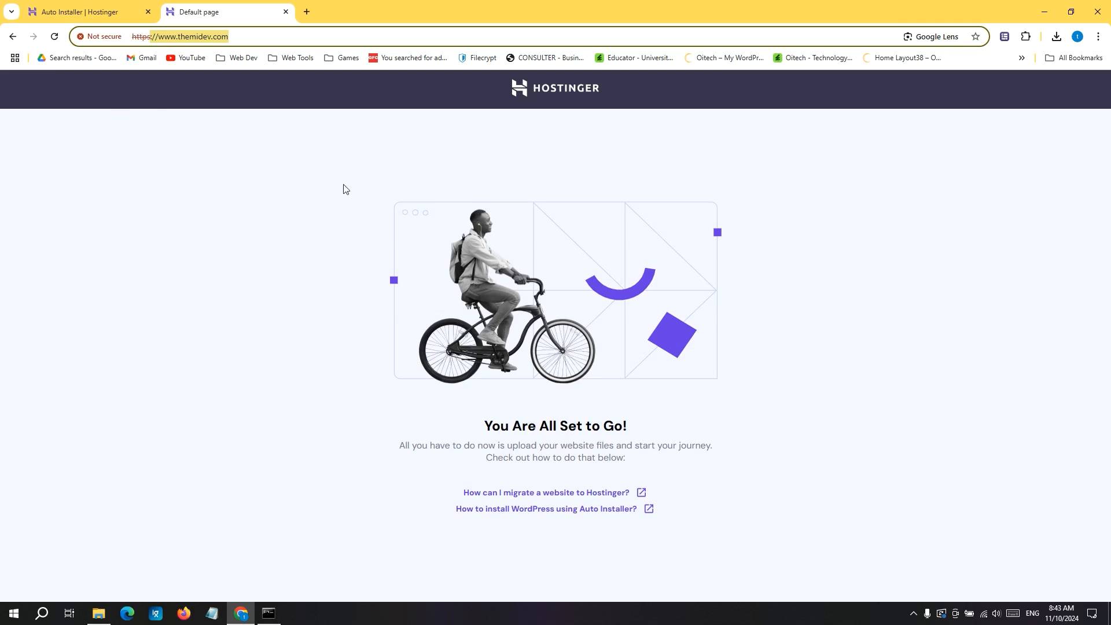
{"action": "left_click", "coordinate": [64, 12]}
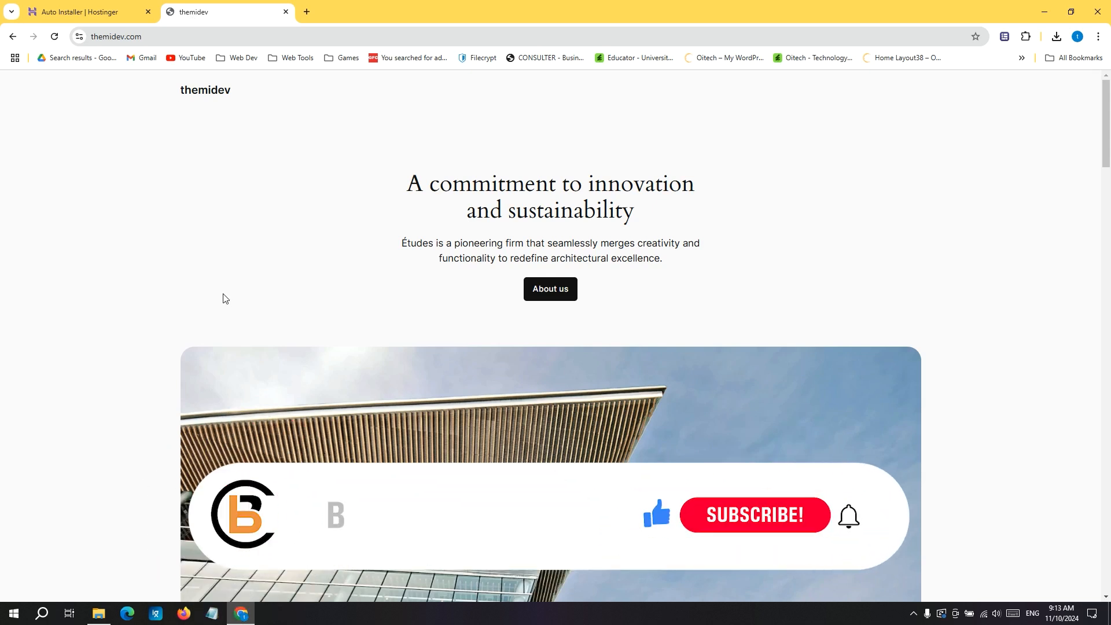
Look over the themidev.com home page and open the site's WordPress admin dashboard.
{"action": "left_click", "coordinate": [167, 42]}
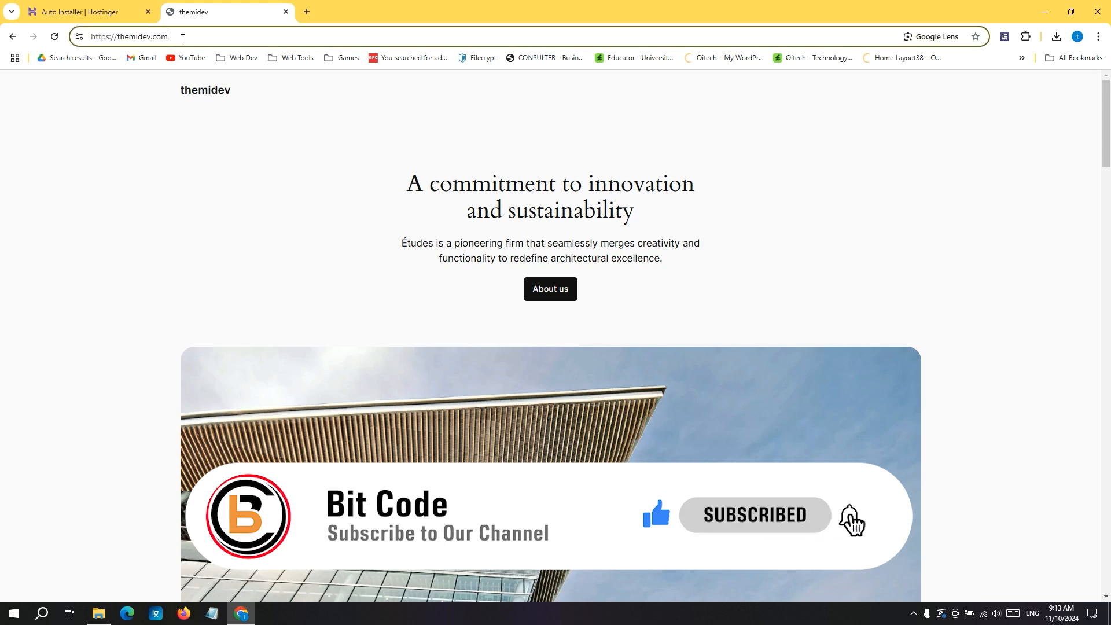
{"action": "left_click", "coordinate": [166, 108]}
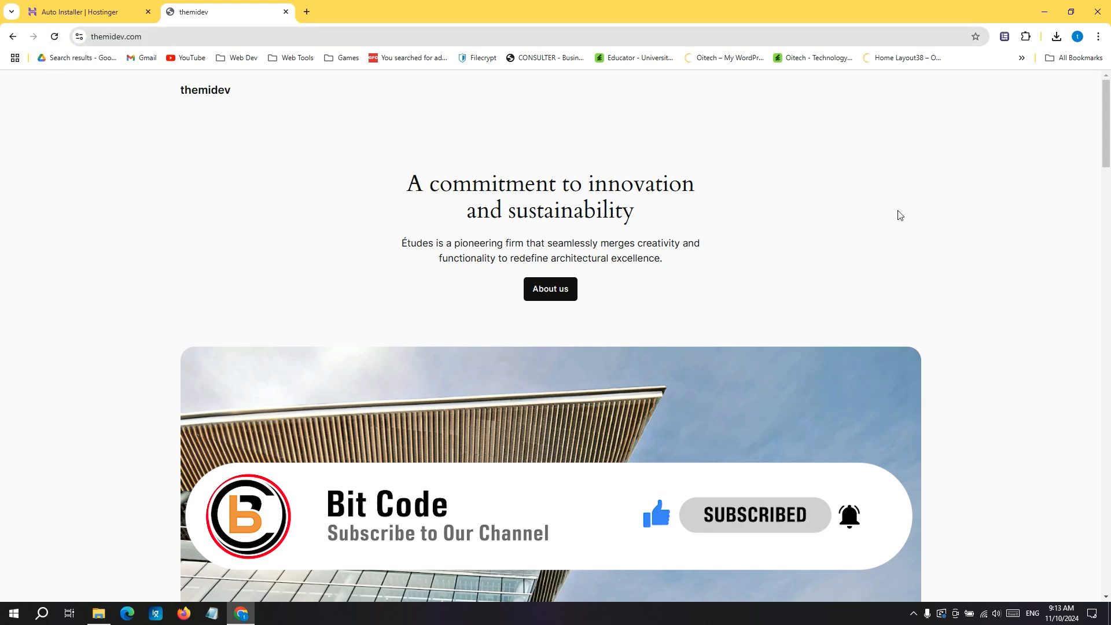
{"action": "mouse_move", "coordinate": [1107, 132]}
{"action": "left_mouse_down"}
{"action": "mouse_move", "coordinate": [1107, 555]}
{"action": "mouse_move", "coordinate": [1108, 121]}
{"action": "left_mouse_up"}
{"action": "left_click", "coordinate": [237, 41]}
{"action": "left_click", "coordinate": [238, 41]}
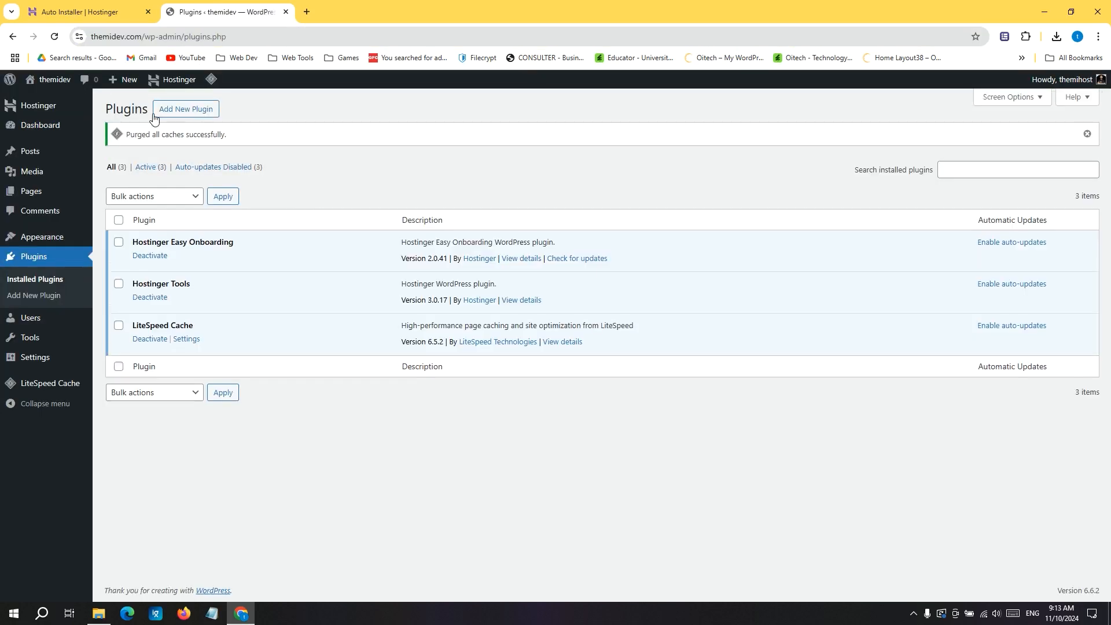
Upload the plugin All-In-One-WP-Migration-With-Import-master.zip from the desktop folder All in one pro, then install and activate it.
{"action": "left_click", "coordinate": [186, 109]}
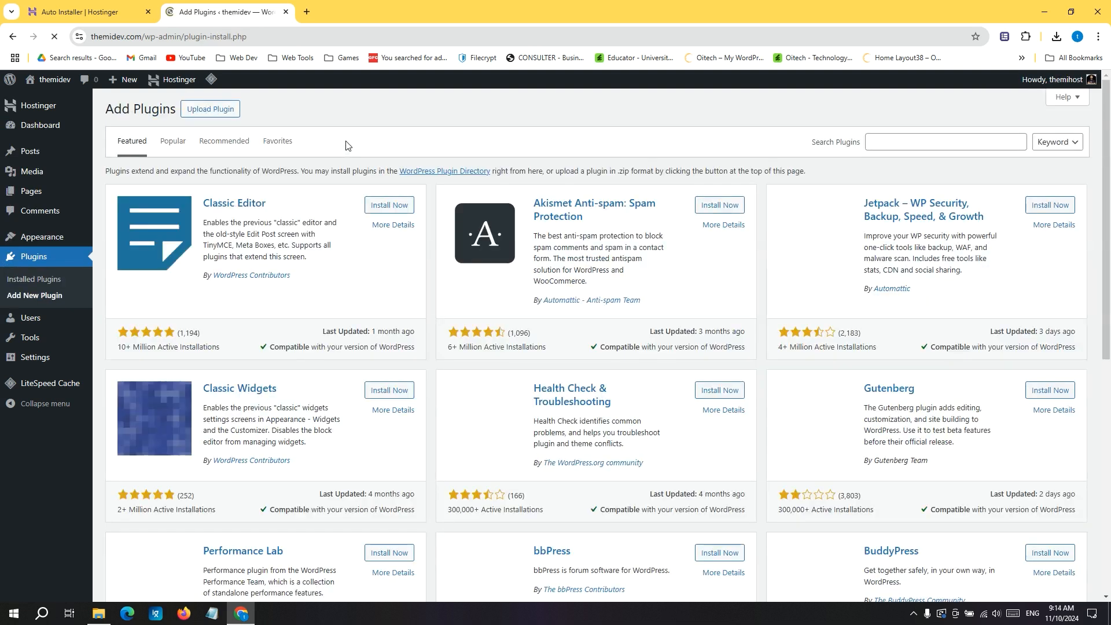
{"action": "left_click", "coordinate": [200, 117]}
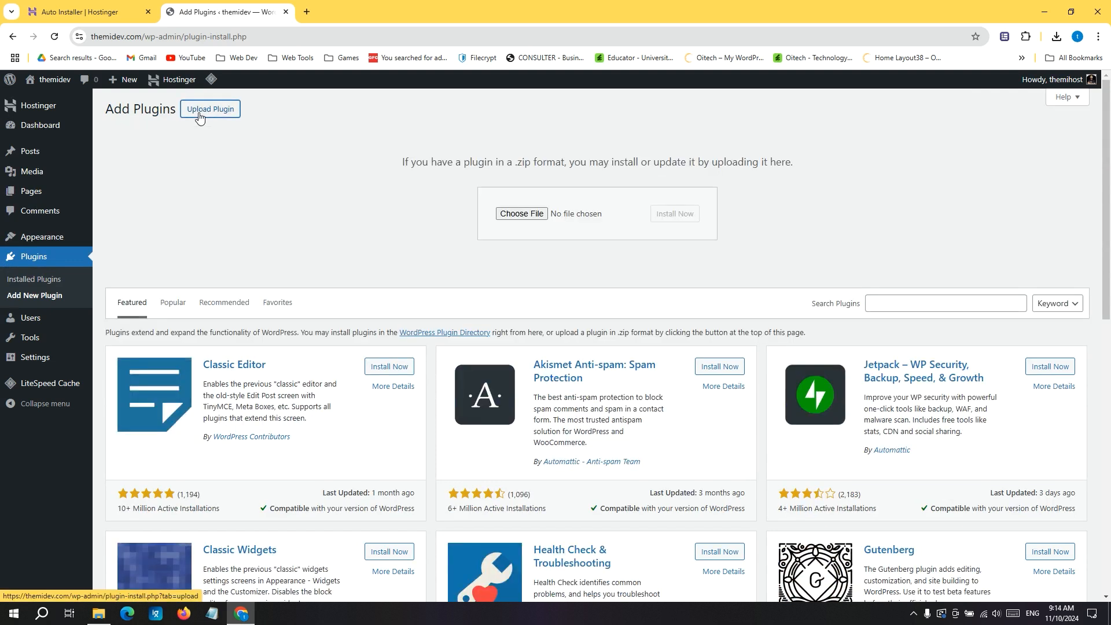
{"action": "left_click", "coordinate": [513, 214]}
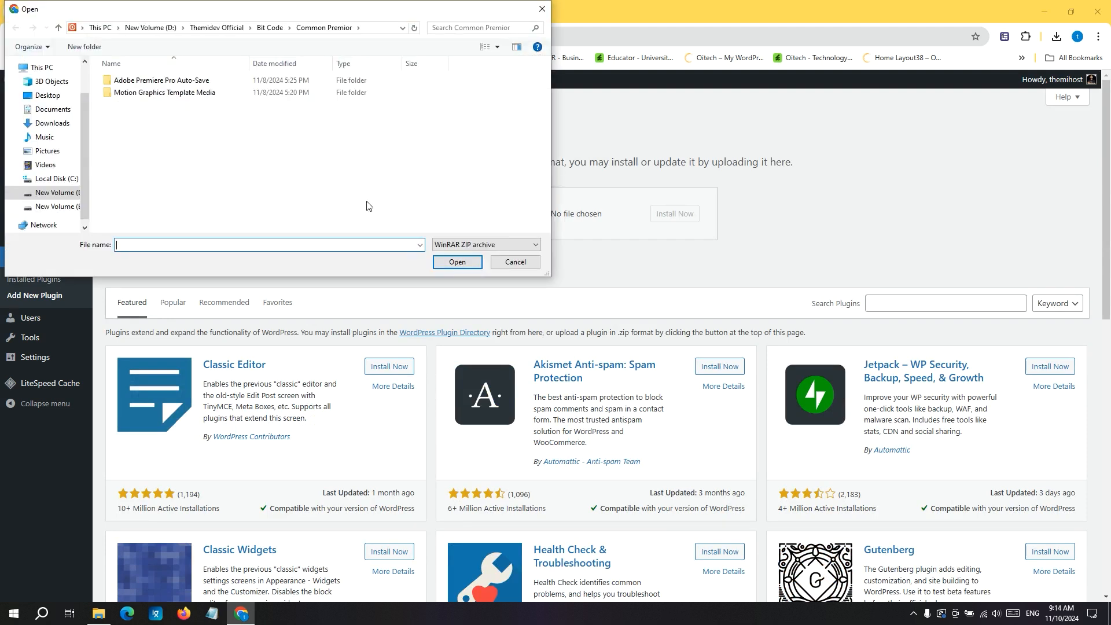
{"action": "left_click", "coordinate": [49, 96]}
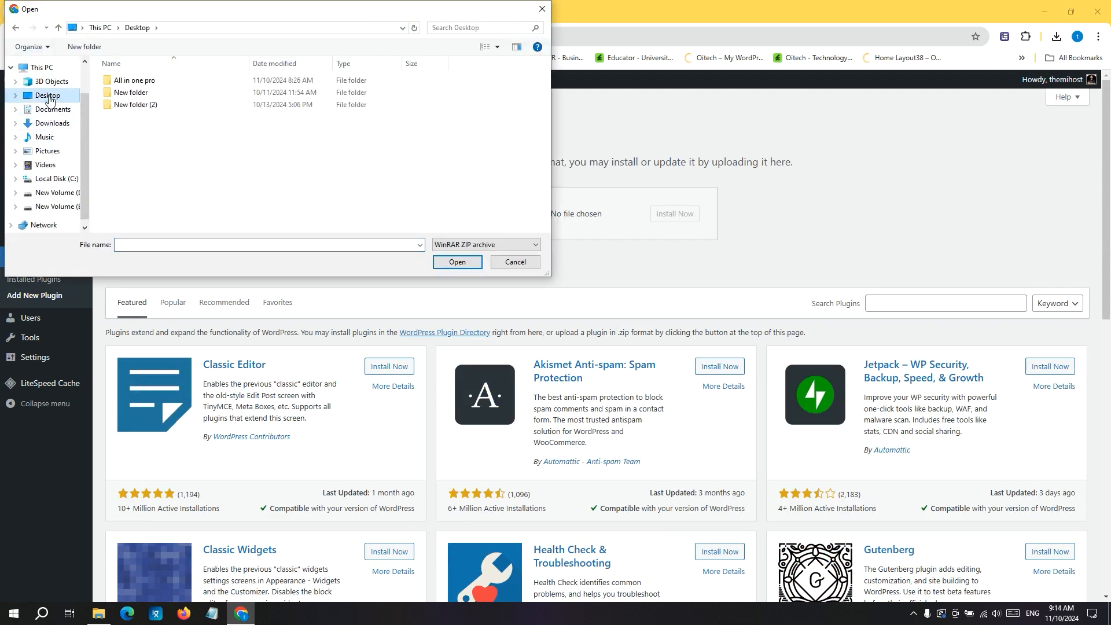
{"action": "double_click", "coordinate": [139, 84]}
{"action": "double_click", "coordinate": [143, 81]}
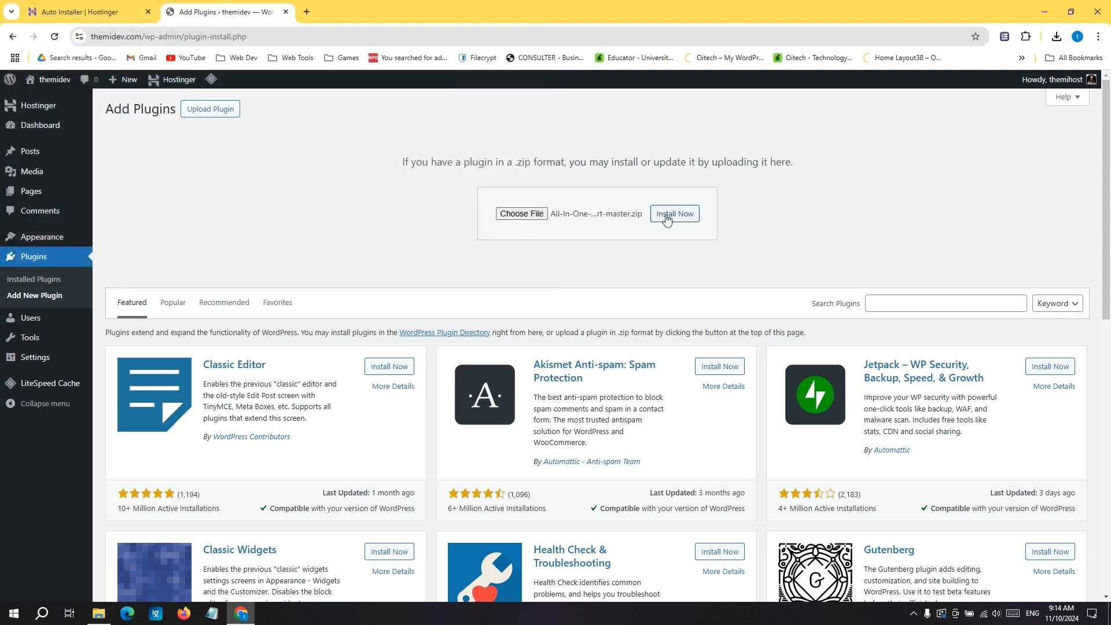
{"action": "left_click", "coordinate": [666, 218]}
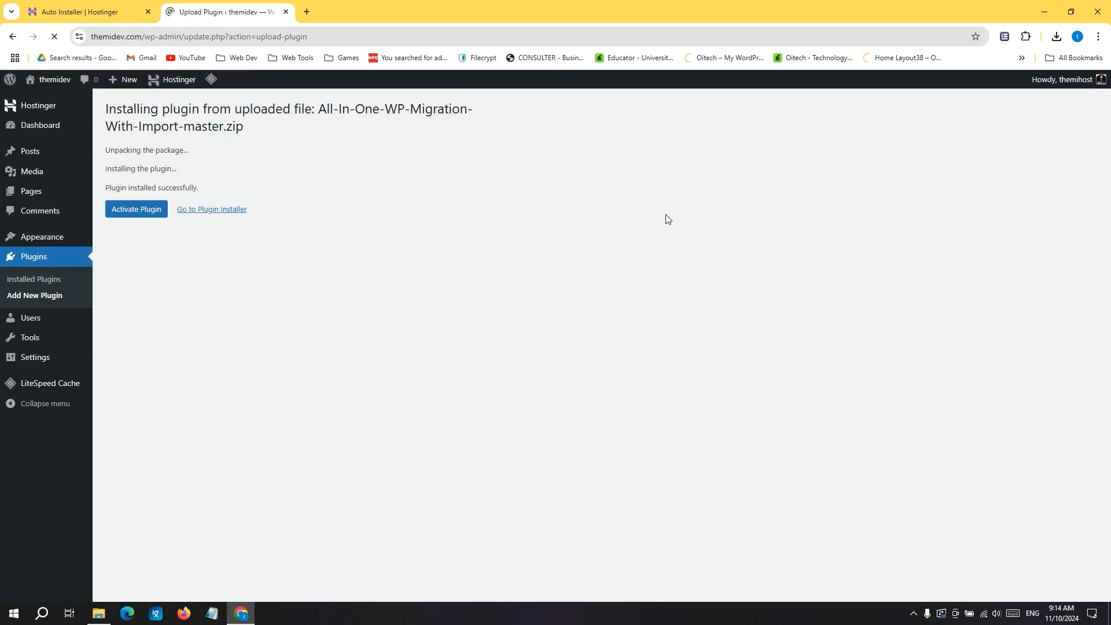
{"action": "left_click", "coordinate": [158, 210]}
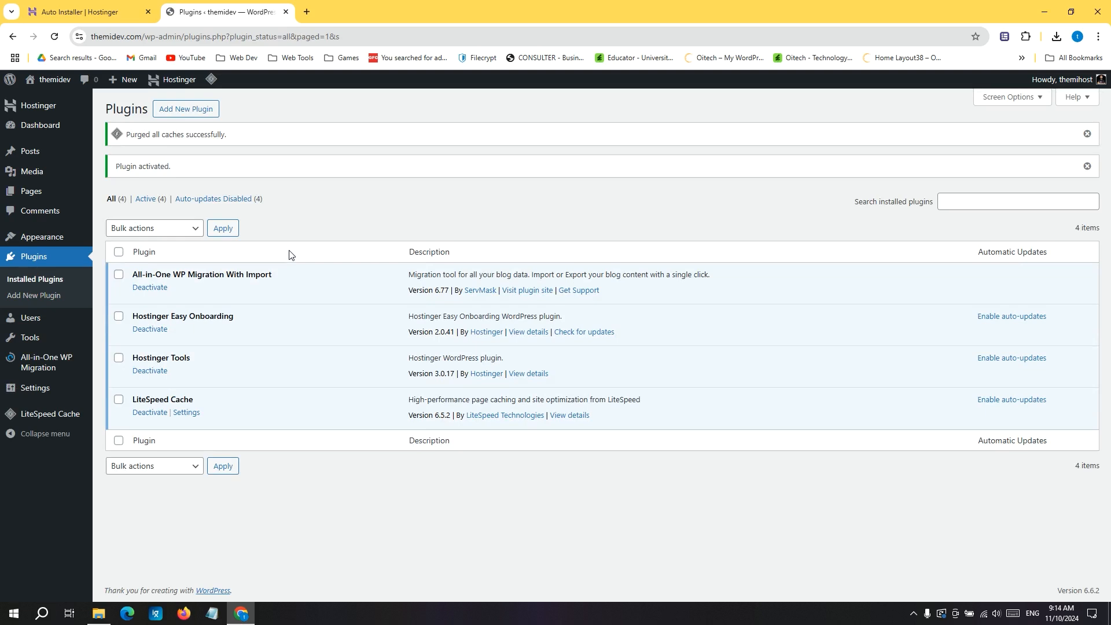
{"action": "mouse_move", "coordinate": [37, 368]}
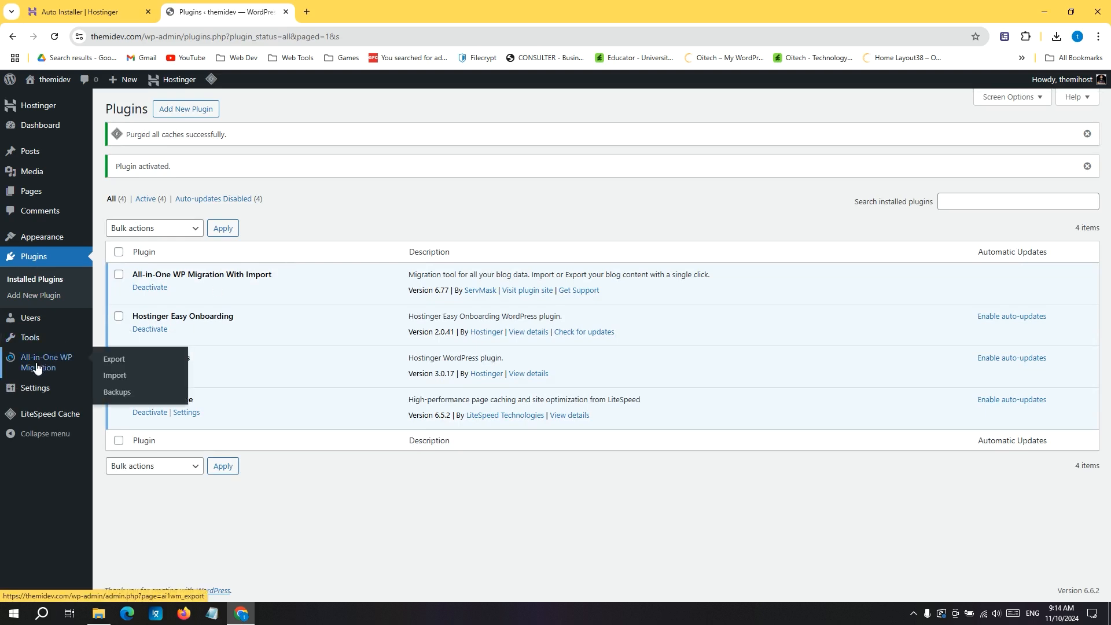
{"action": "left_click", "coordinate": [115, 377]}
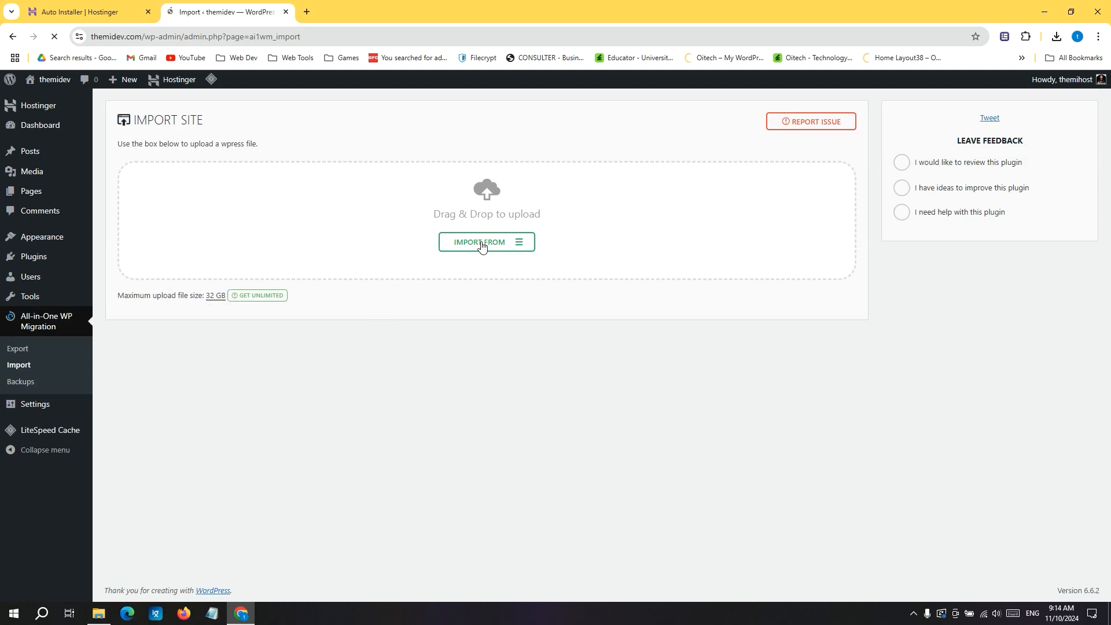
{"action": "left_click", "coordinate": [481, 246]}
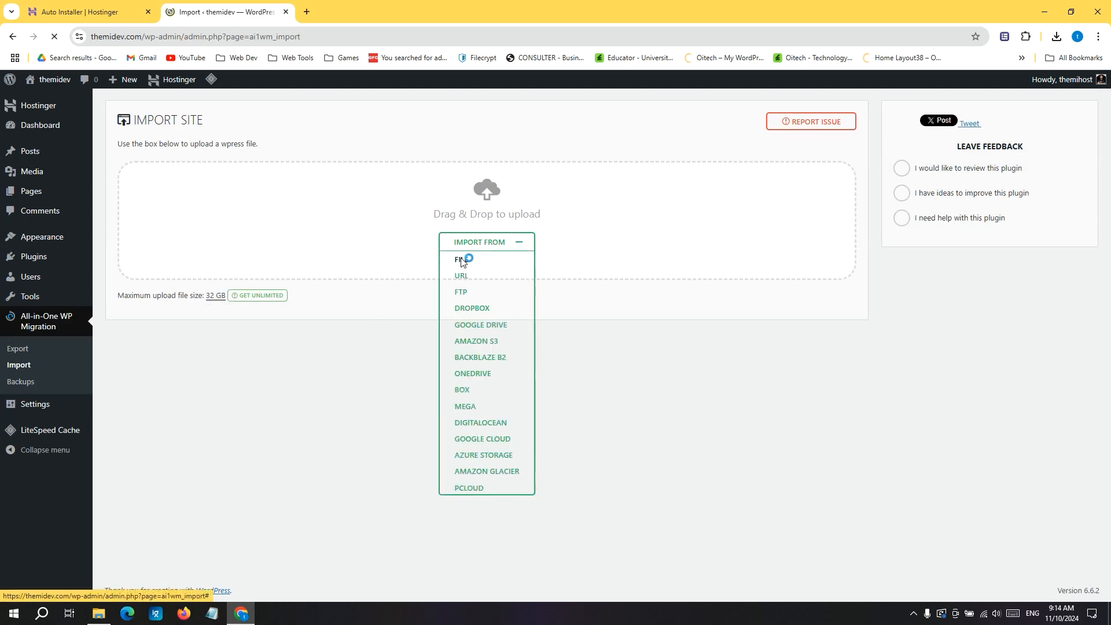
{"action": "left_click", "coordinate": [461, 260]}
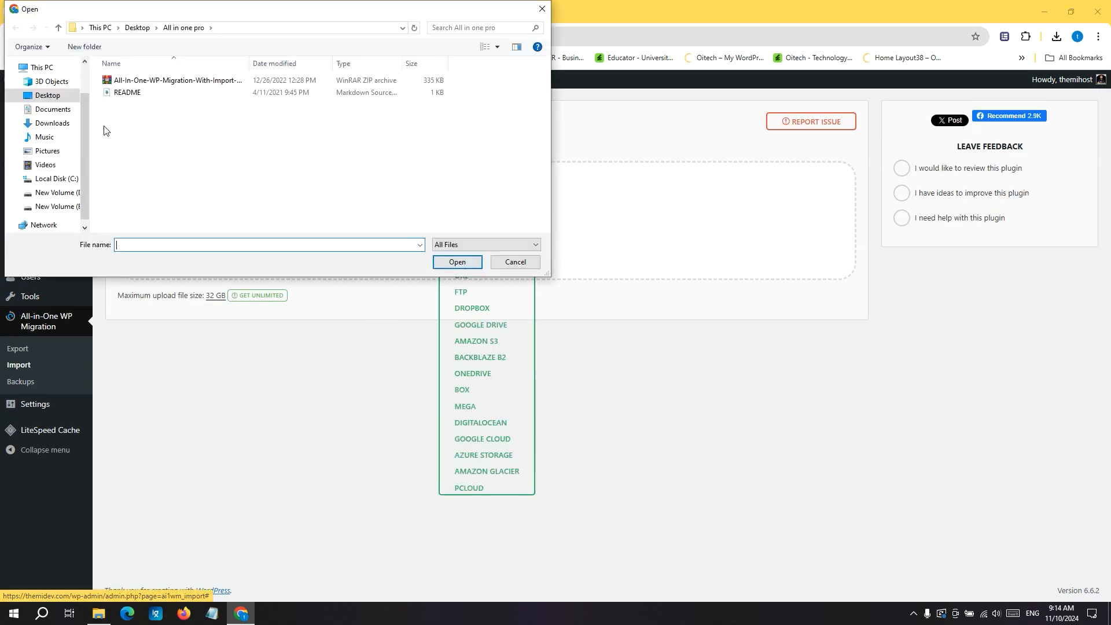
{"action": "left_click", "coordinate": [46, 95]}
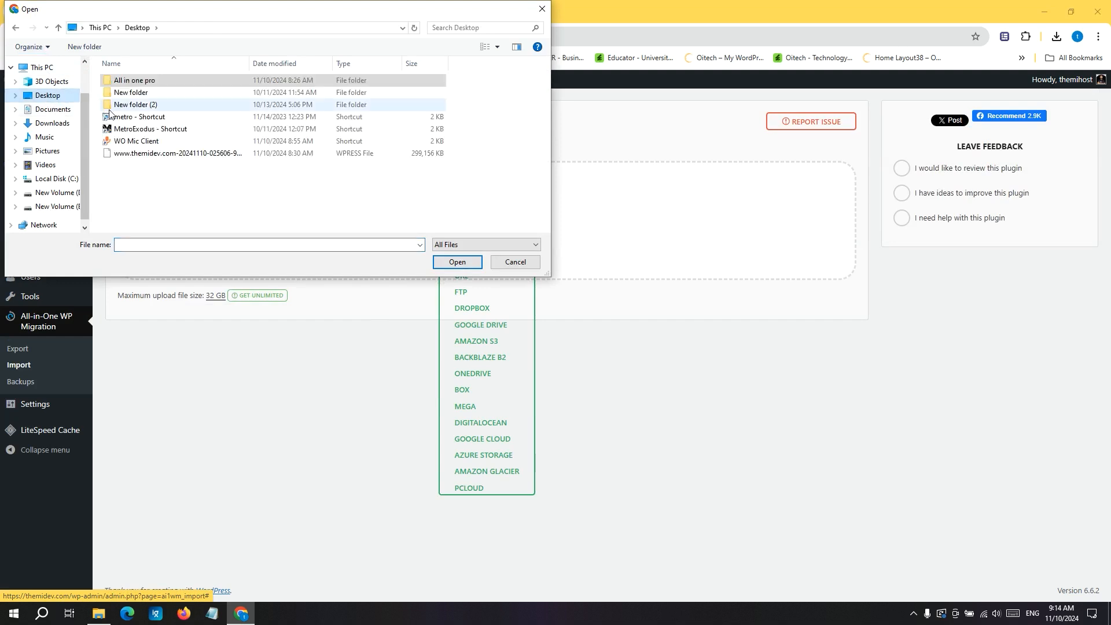
{"action": "double_click", "coordinate": [154, 153]}
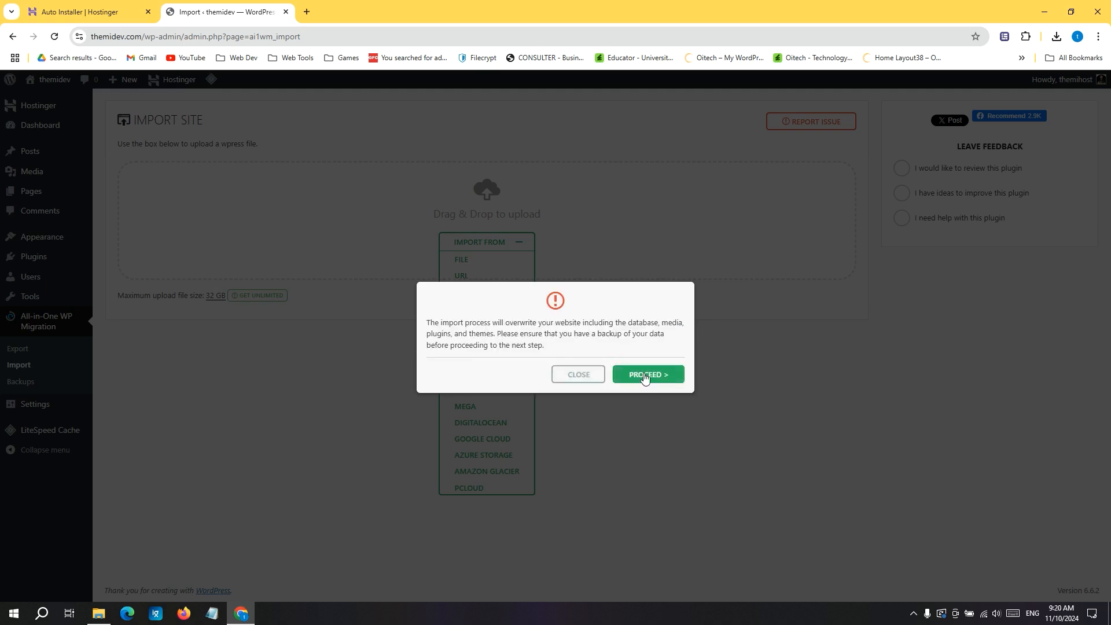
{"action": "left_click", "coordinate": [663, 376]}
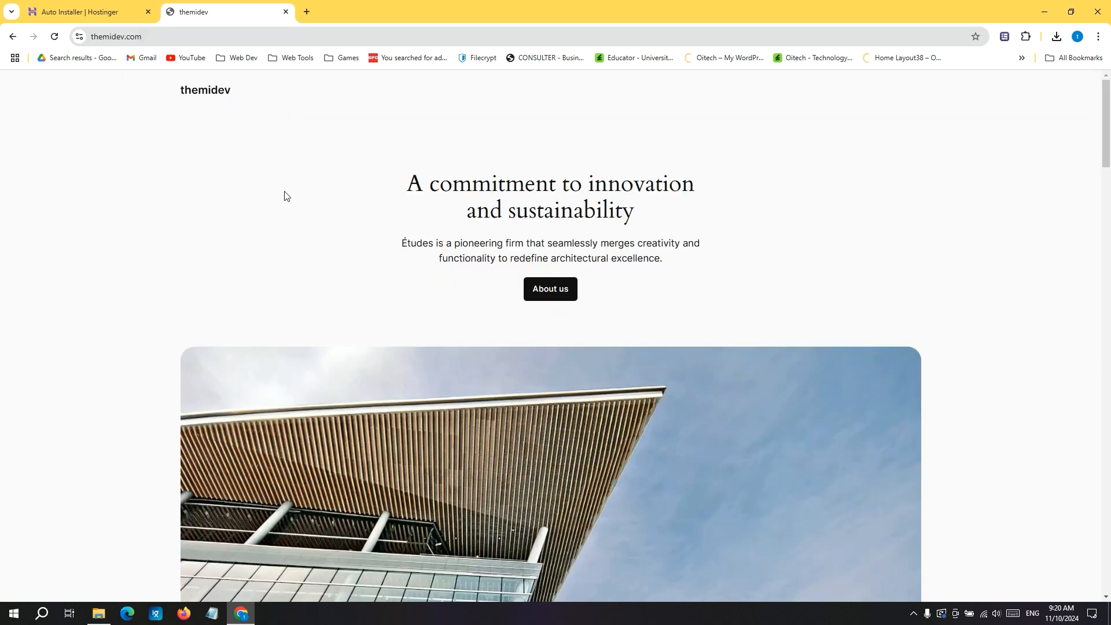
{"action": "left_click", "coordinate": [54, 36]}
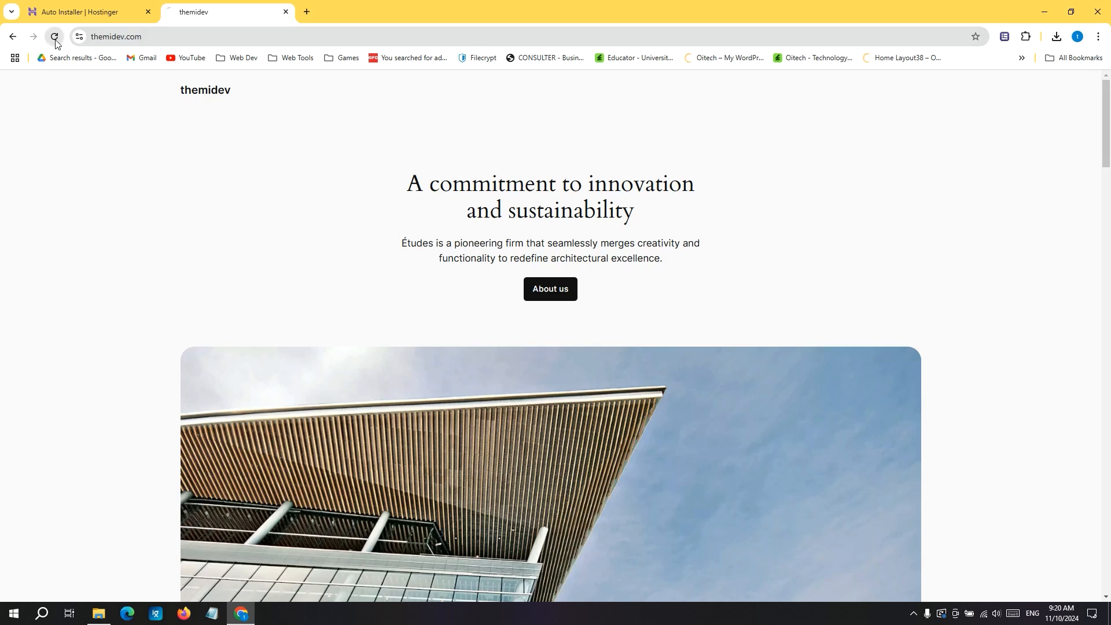